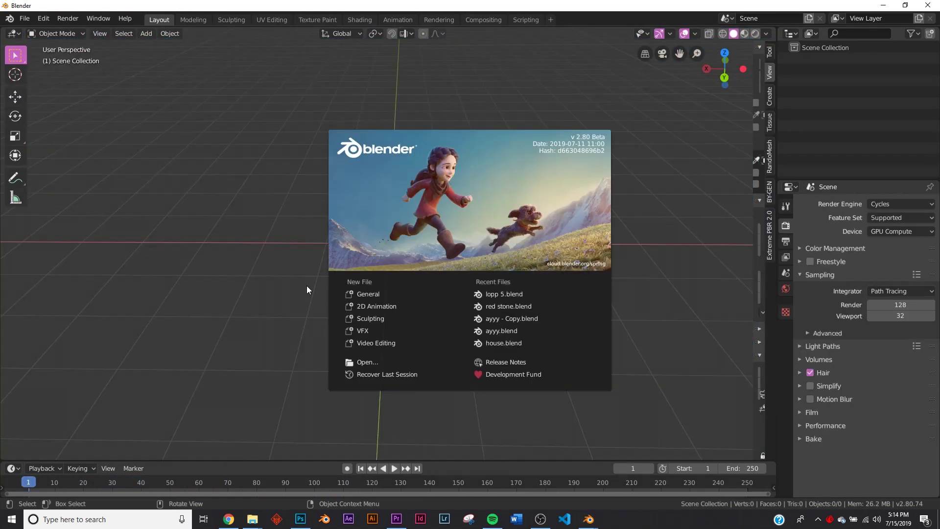
# - Add a camera at the world origin from the top view and look through it
pyautogui.click(308, 290)
pyautogui.press('`')
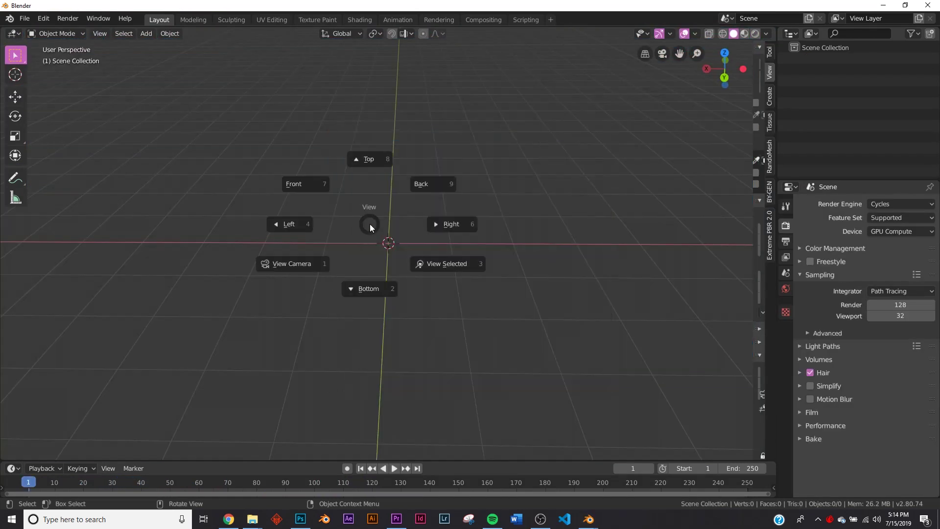
pyautogui.click(370, 182)
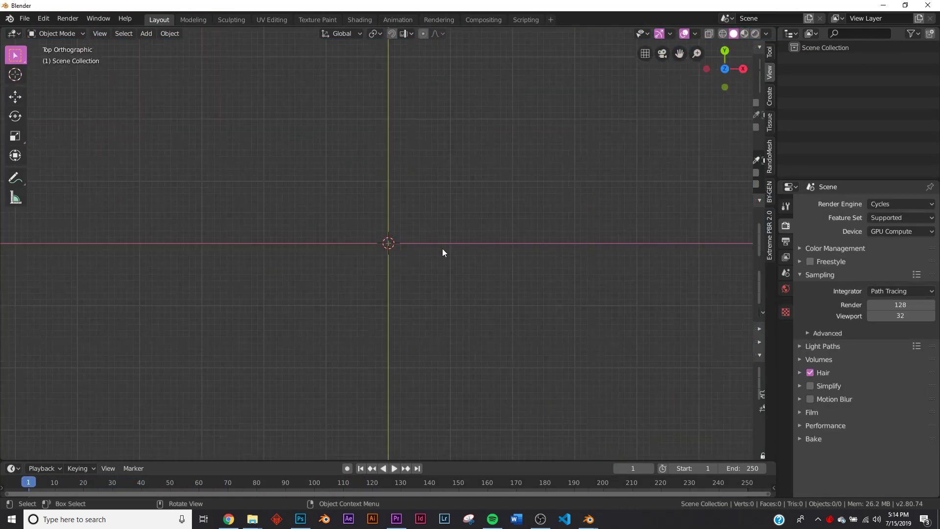
pyautogui.hotkey('shift', 'a')
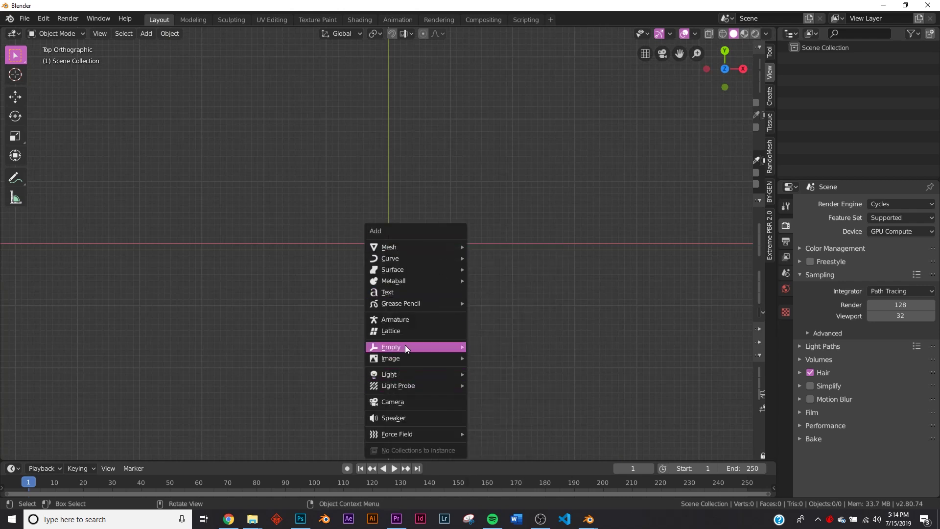
pyautogui.click(392, 401)
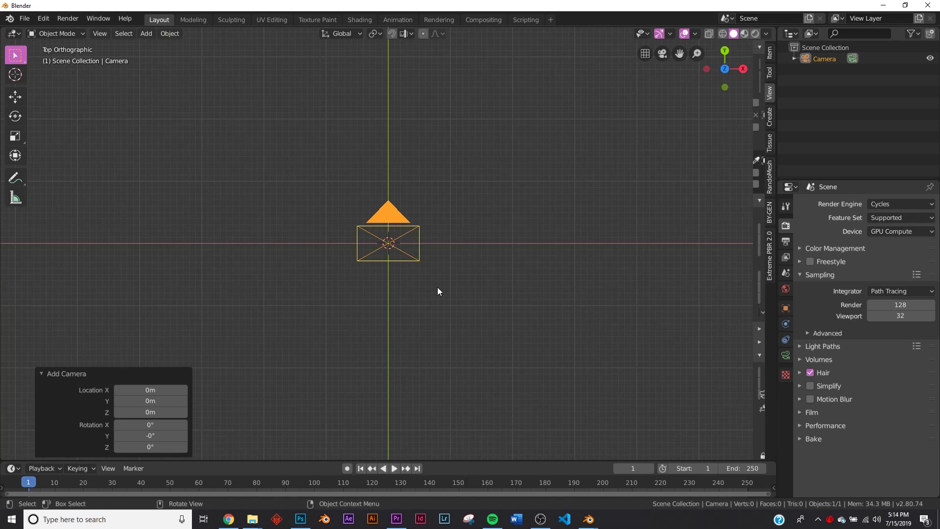
pyautogui.press('KP_0')
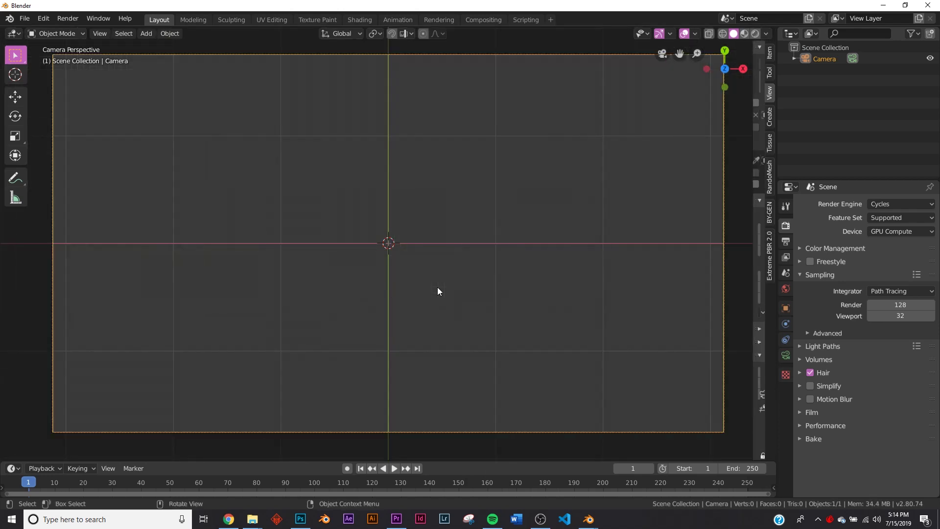
# - Switch the scene's render engine to Eevee
pyautogui.hotkey('shift', 'a')
pyautogui.moveTo(365, 70)
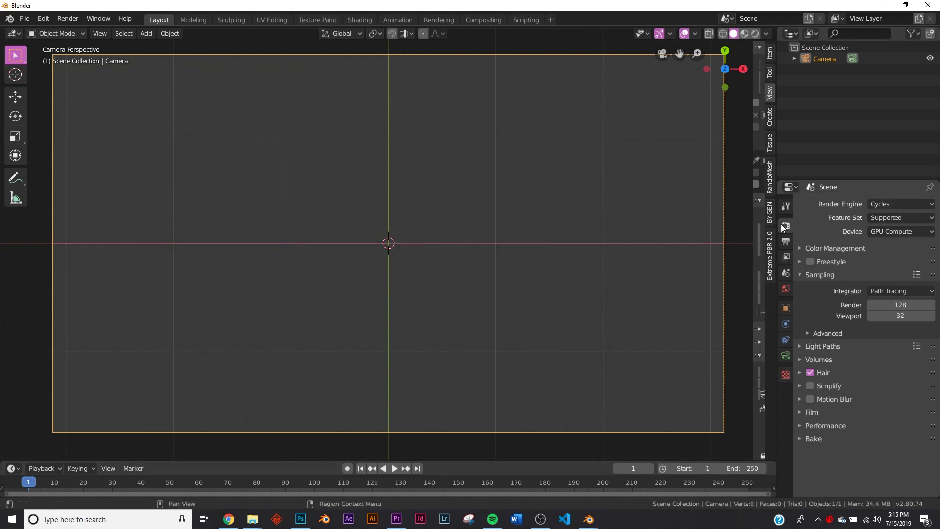
pyautogui.click(892, 207)
pyautogui.click(889, 214)
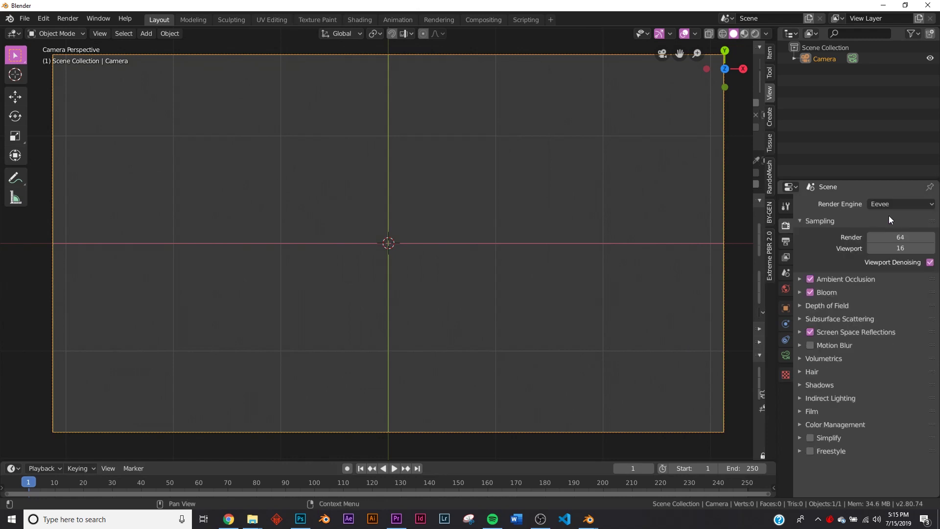
# - Add a 2 m mesh plane at the world origin
pyautogui.click(424, 292)
pyautogui.hotkey('shift', 'a')
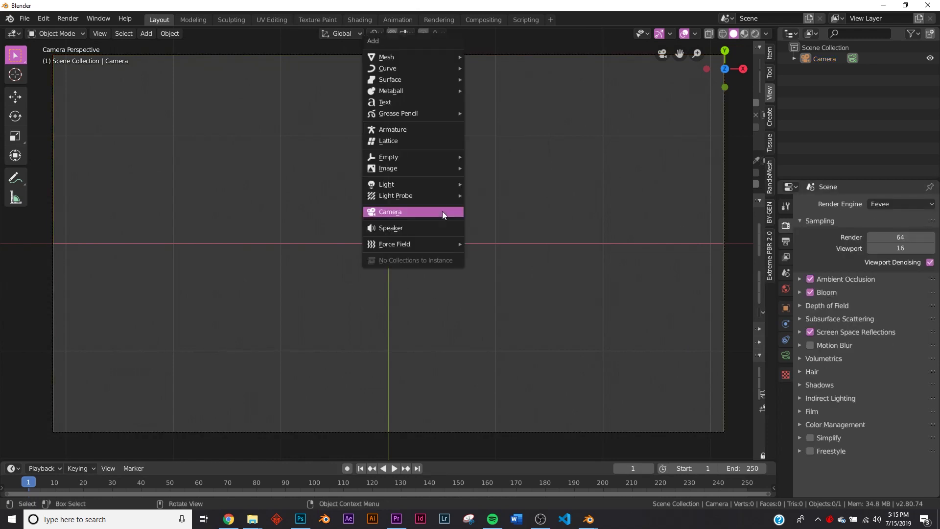
pyautogui.moveTo(419, 57)
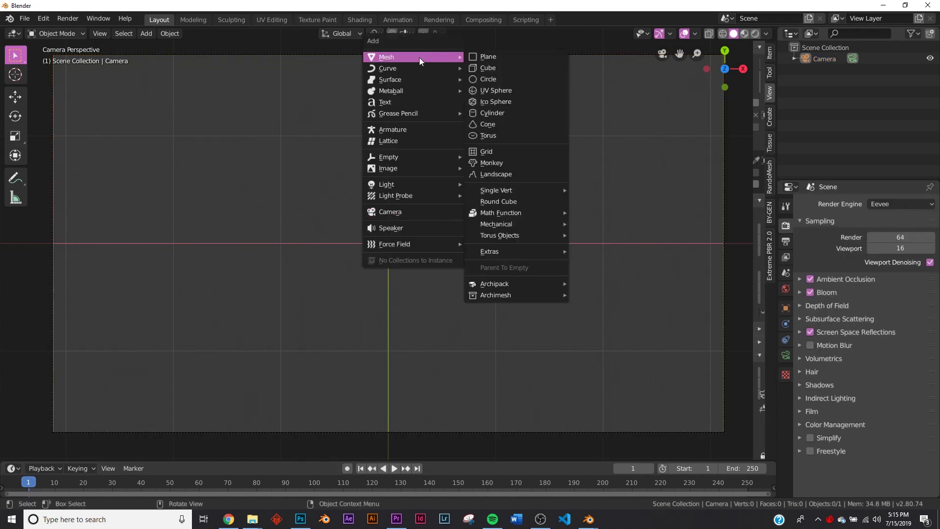
pyautogui.click(516, 57)
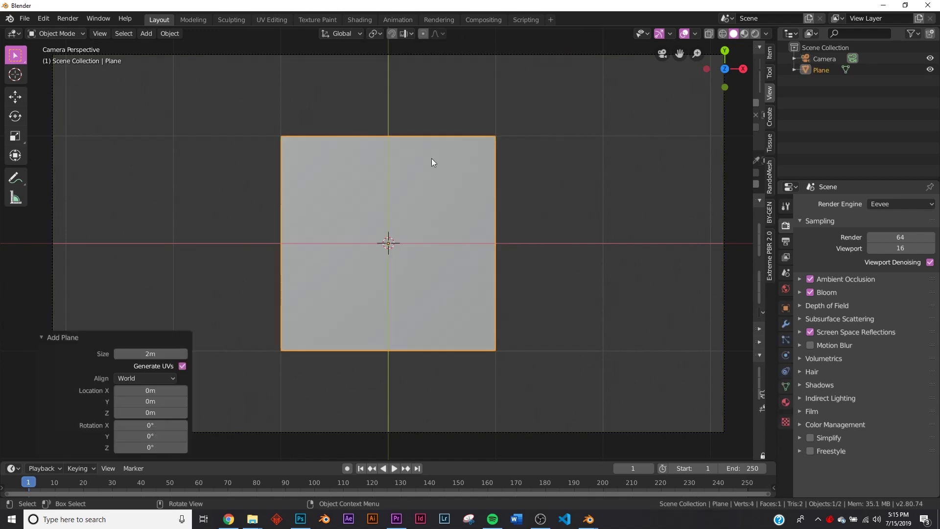
# - Scale the plane along X and by about 1.774 along Y so it fills the camera frame
pyautogui.click(20, 141)
pyautogui.moveTo(435, 245); pyautogui.dragTo(523, 245)
pyautogui.moveTo(392, 204); pyautogui.dragTo(403, 169)
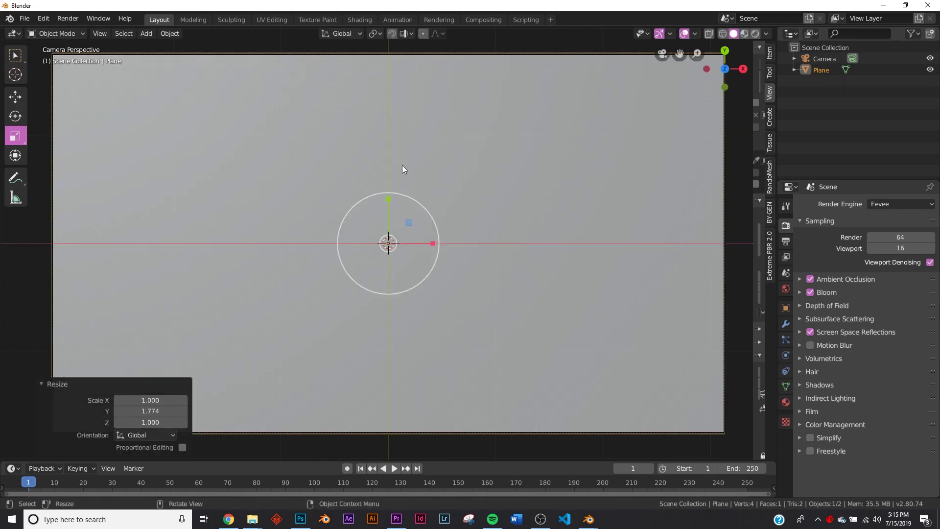
pyautogui.click(44, 382)
# - Apply the plane's scale, check the plane from an angle and return to the camera view
pyautogui.hotkey('shift', 'a')
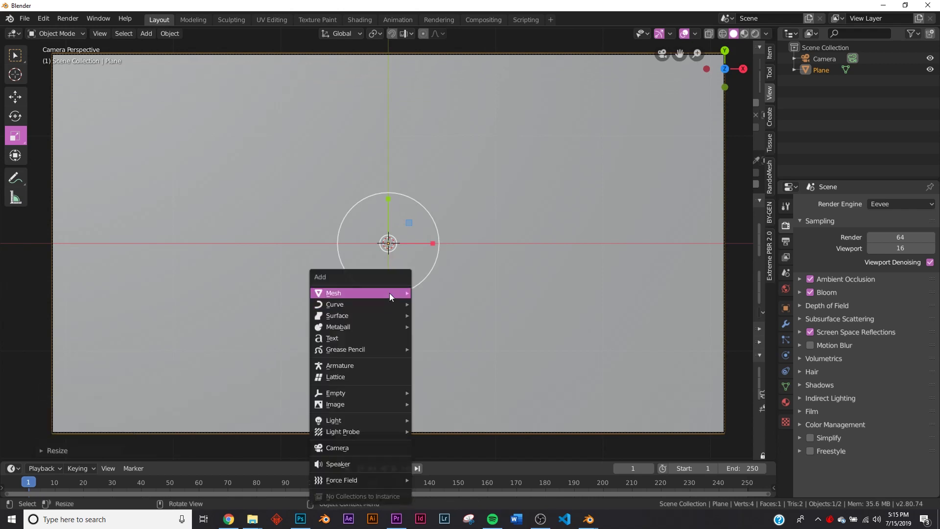
pyautogui.hotkey('ctrl', 'a')
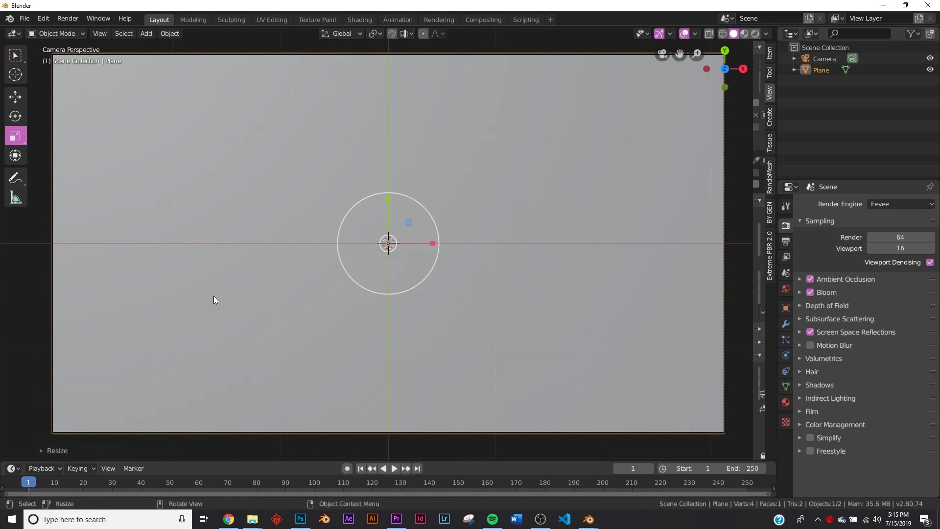
pyautogui.hotkey('ctrl', 'a')
pyautogui.click(191, 317)
pyautogui.press('Tab')
pyautogui.press('Tab')
pyautogui.moveTo(463, 262); pyautogui.dragTo(260, 194, button='middle')
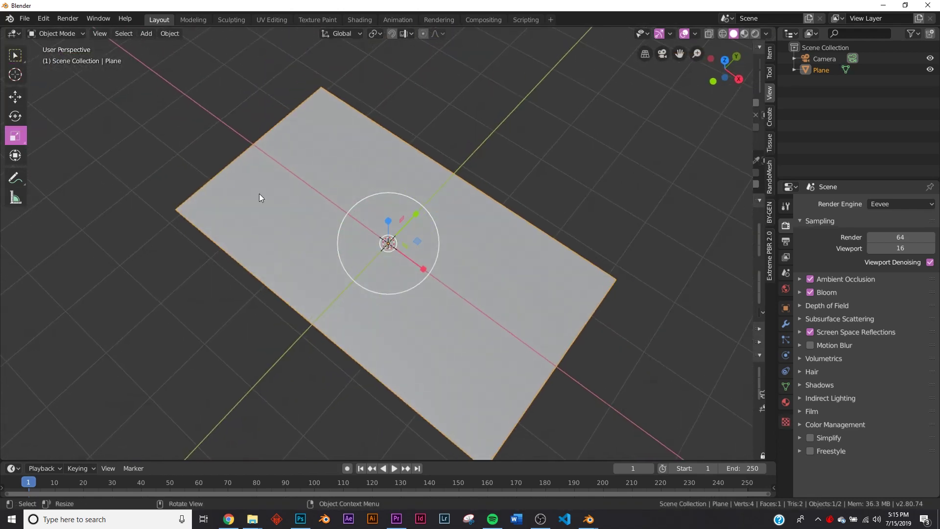
pyautogui.press('KP_0')
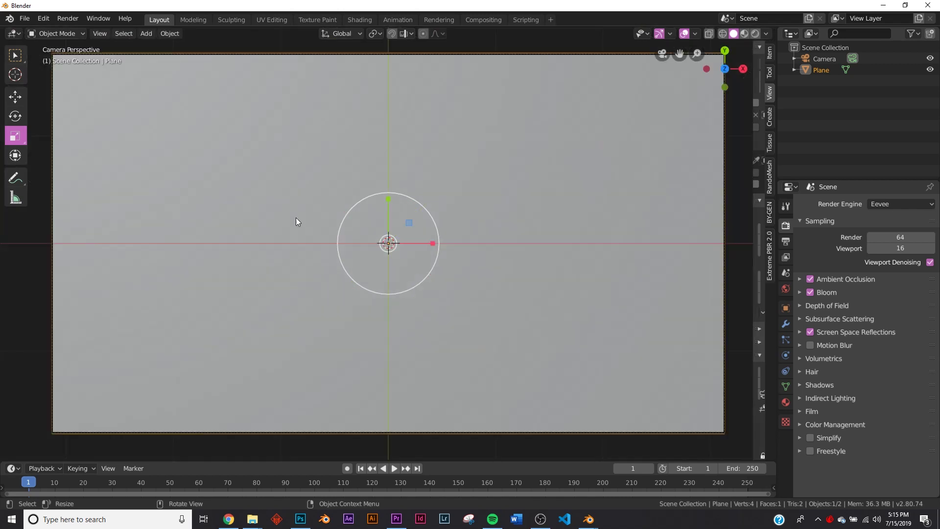
# - Switch to the Shading workspace and display its 3D viewport in rendered shading
pyautogui.click(358, 19)
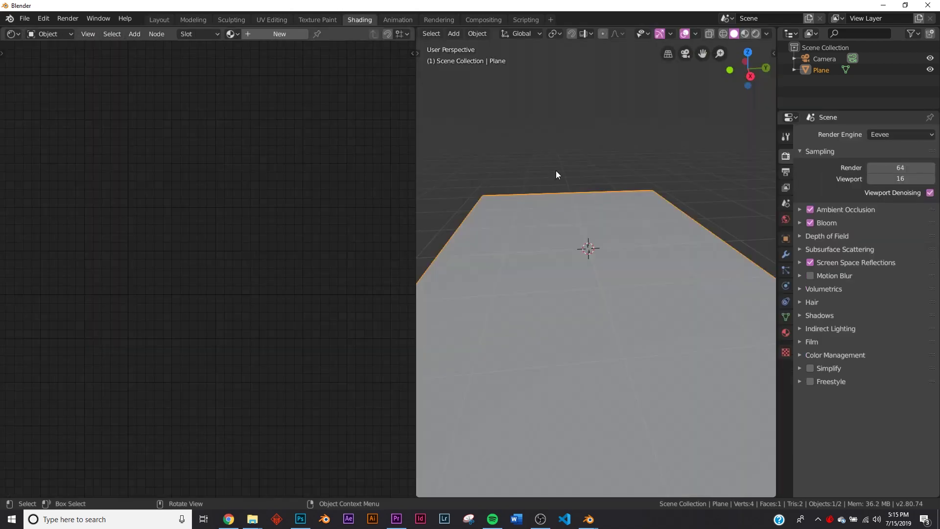
pyautogui.press('KP_0')
pyautogui.press('z')
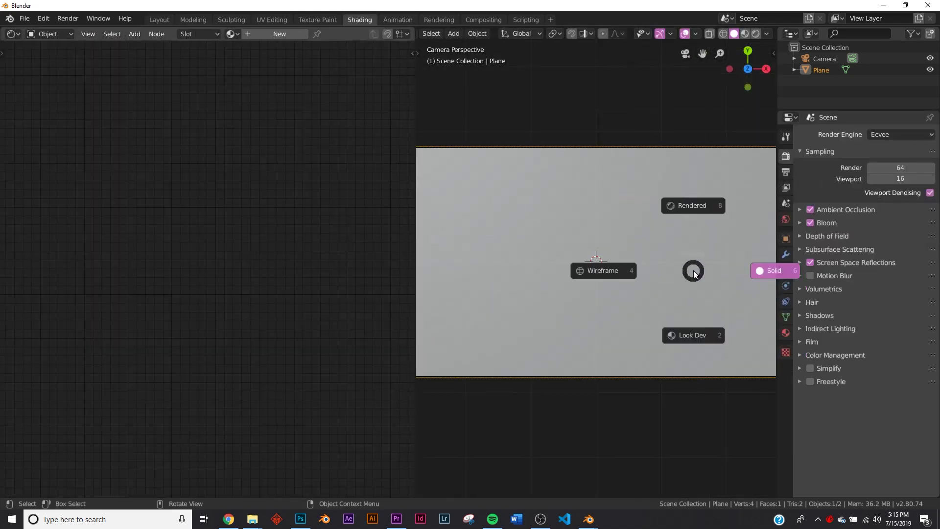
pyautogui.moveTo(529, 312); pyautogui.dragTo(587, 212, button='middle')
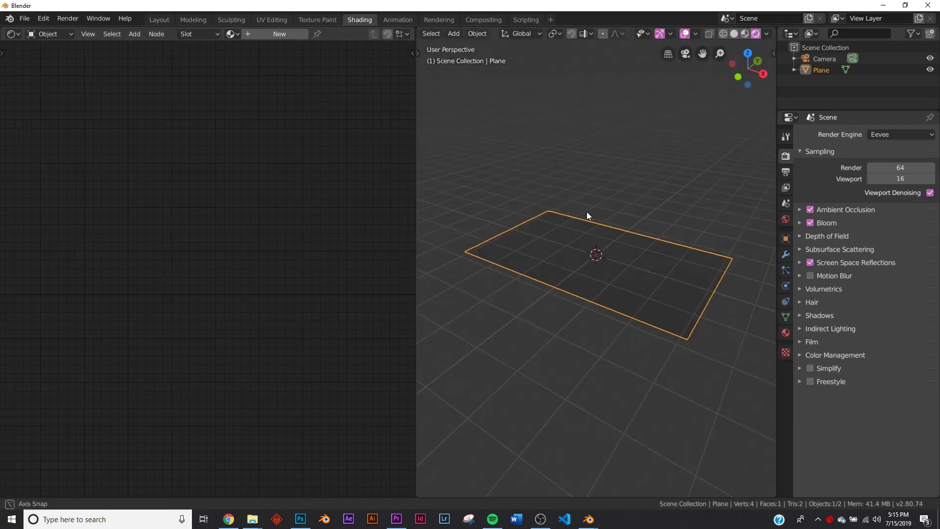
pyautogui.click(605, 436)
pyautogui.click(647, 270)
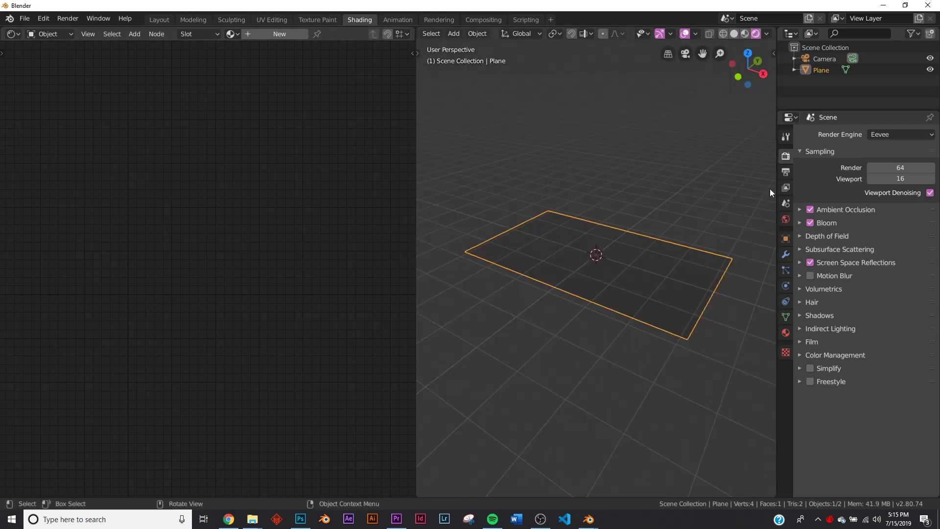
# - Set the world background color to black and look through the camera again
pyautogui.click(785, 219)
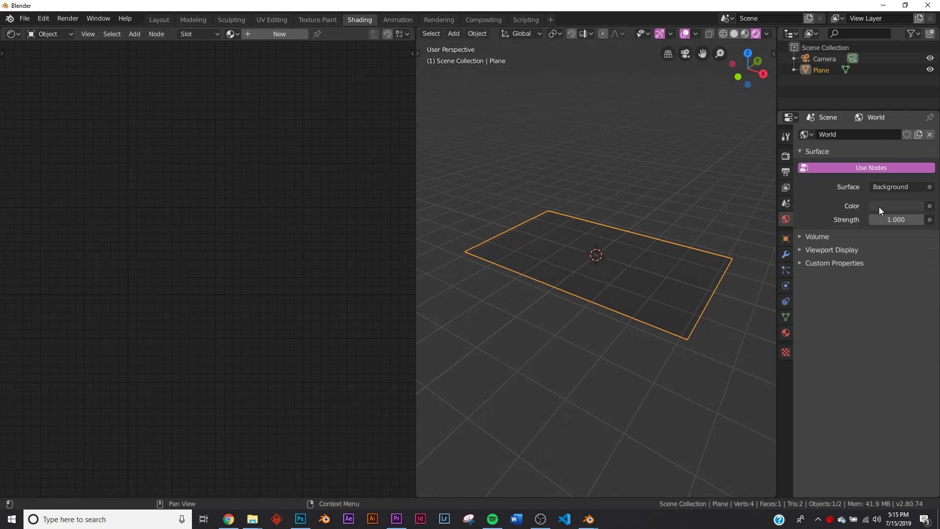
pyautogui.click(879, 207)
pyautogui.moveTo(914, 113); pyautogui.dragTo(914, 126)
pyautogui.press('KP_0')
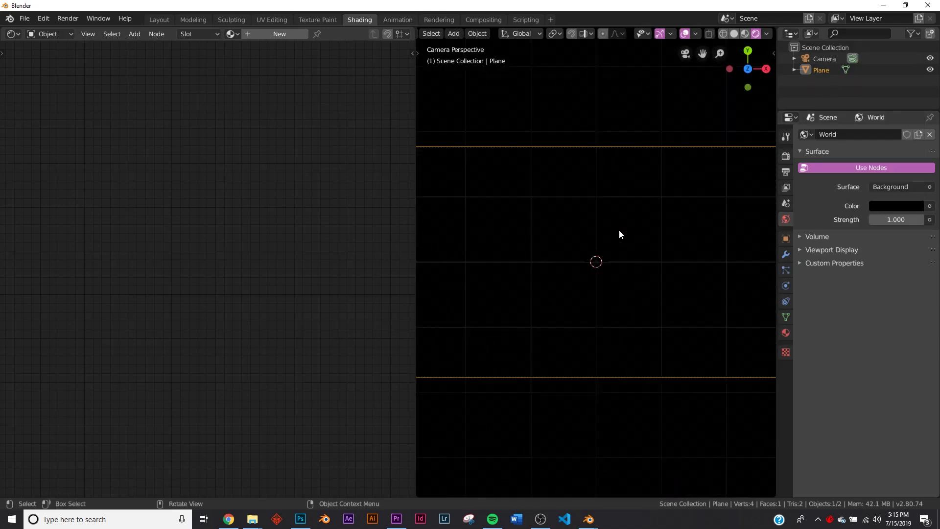
# - Create a new material on the plane and move the Principled BSDF away from the Material Output to make room
pyautogui.click(279, 34)
pyautogui.moveTo(255, 161); pyautogui.dragTo(258, 159, button='middle')
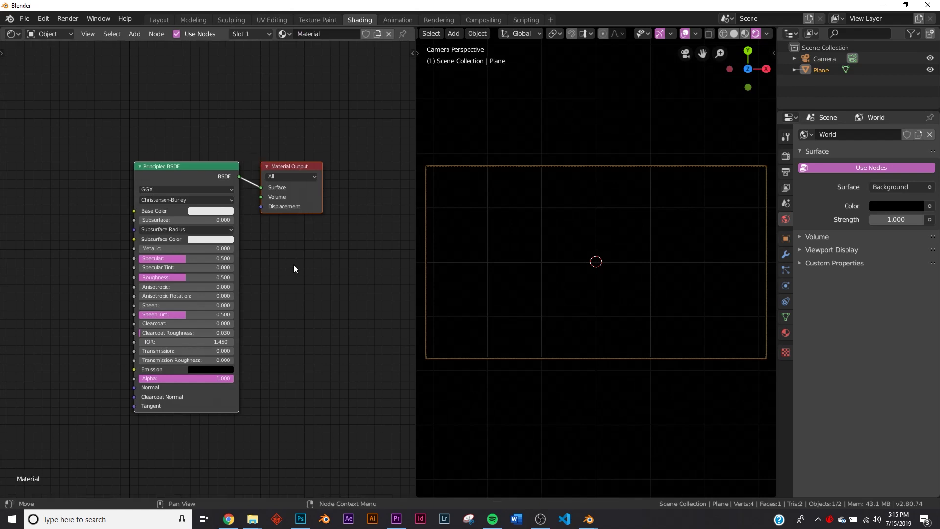
pyautogui.moveTo(292, 265); pyautogui.dragTo(314, 211, button='middle')
pyautogui.moveTo(200, 114); pyautogui.dragTo(125, 111)
# - Insert a Mix Shader node on the link between the Principled BSDF and the Material Output
pyautogui.hotkey('shift', 'a')
pyautogui.click(190, 98)
pyautogui.write('mic')
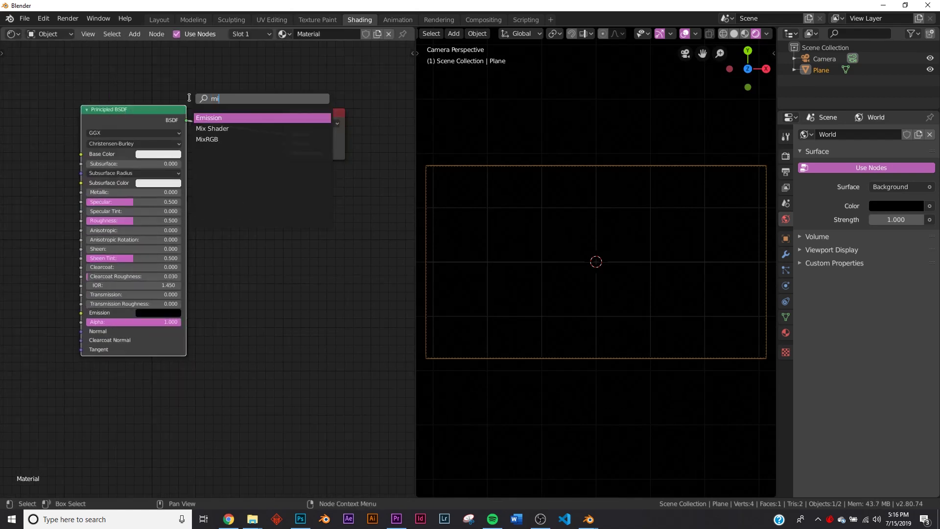
pyautogui.press('BackSpace')
pyautogui.press('BackSpace')
pyautogui.click(213, 119)
pyautogui.click(222, 111)
# - Add an Emission node below the Principled BSDF and connect it to the Mix Shader's second shader input
pyautogui.hotkey('shift', 'a')
pyautogui.click(238, 252)
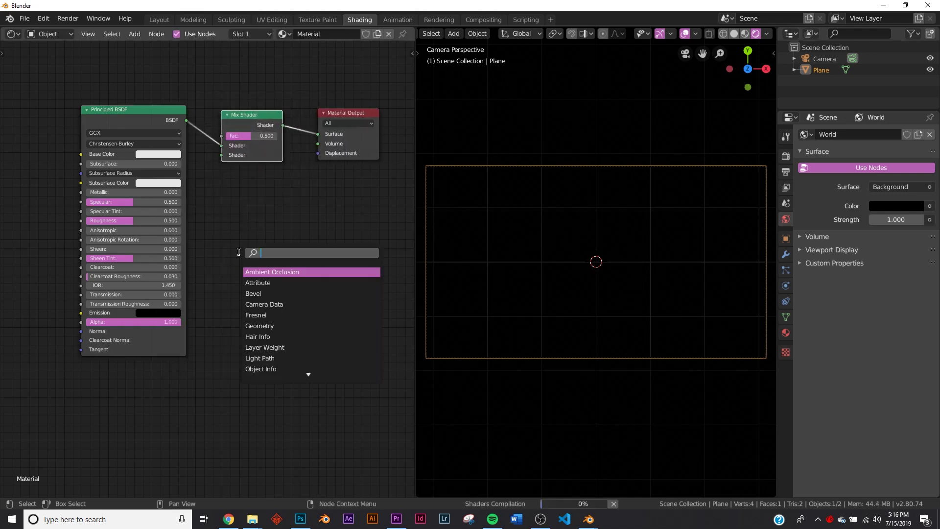
pyautogui.write('em')
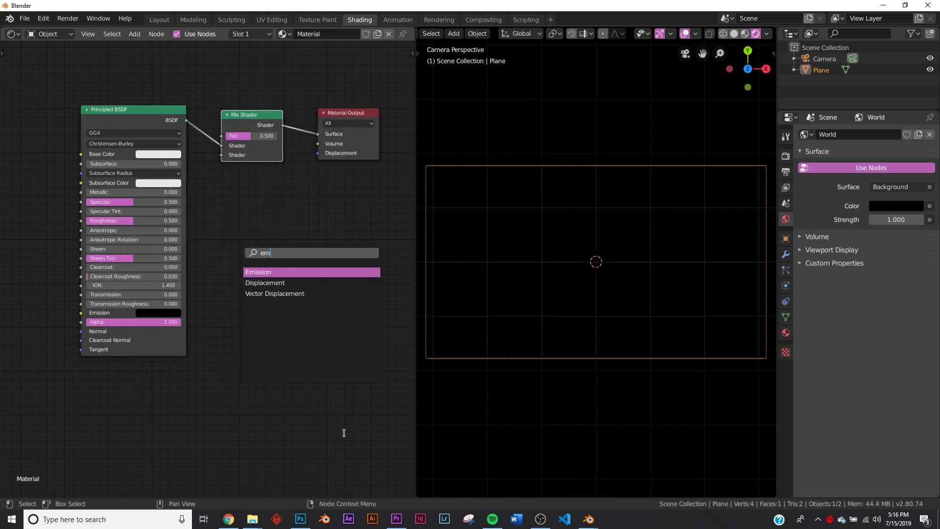
pyautogui.click(287, 271)
pyautogui.click(104, 376)
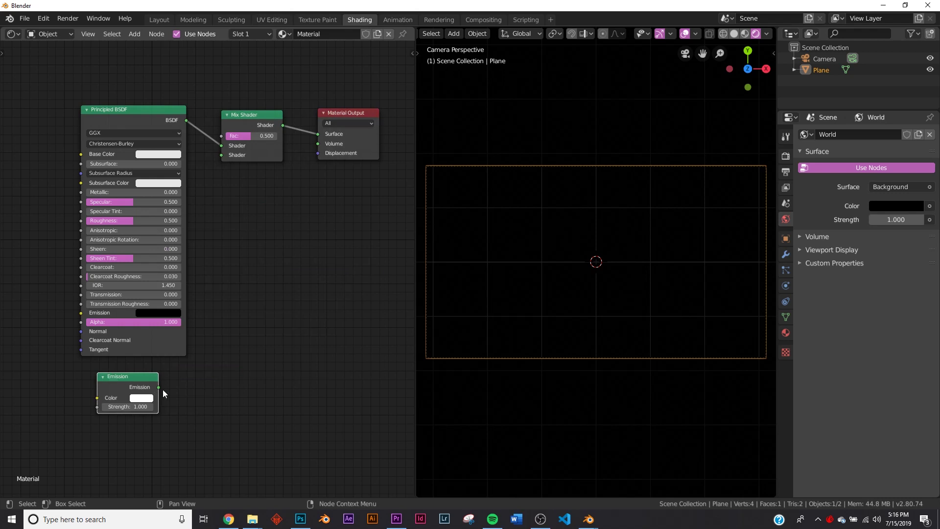
pyautogui.moveTo(159, 388); pyautogui.dragTo(221, 155)
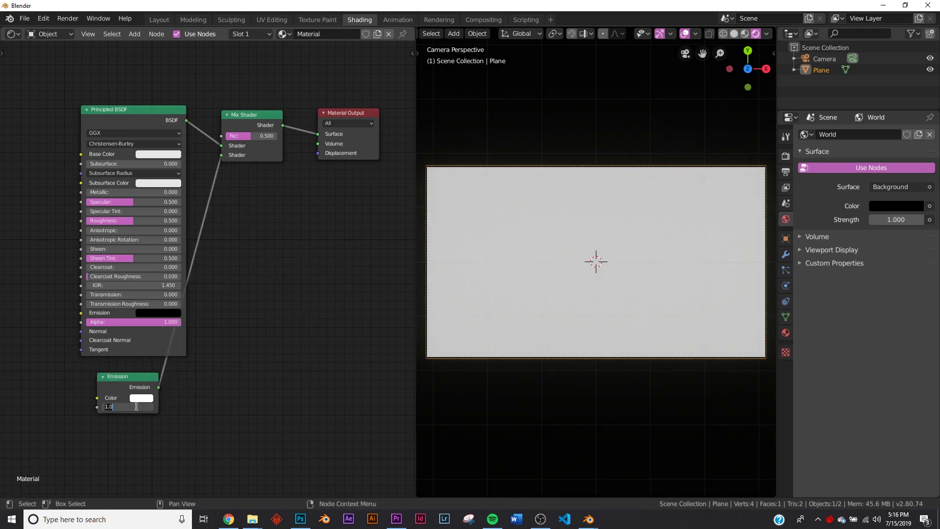
# - Set the Emission node's strength to 3 and its color to bright blue
pyautogui.press('Return')
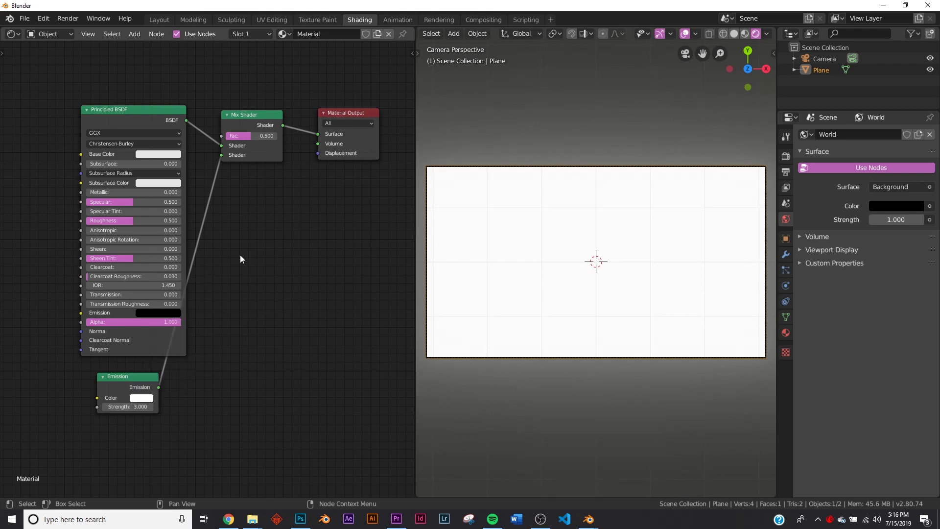
pyautogui.click(145, 401)
pyautogui.click(175, 273)
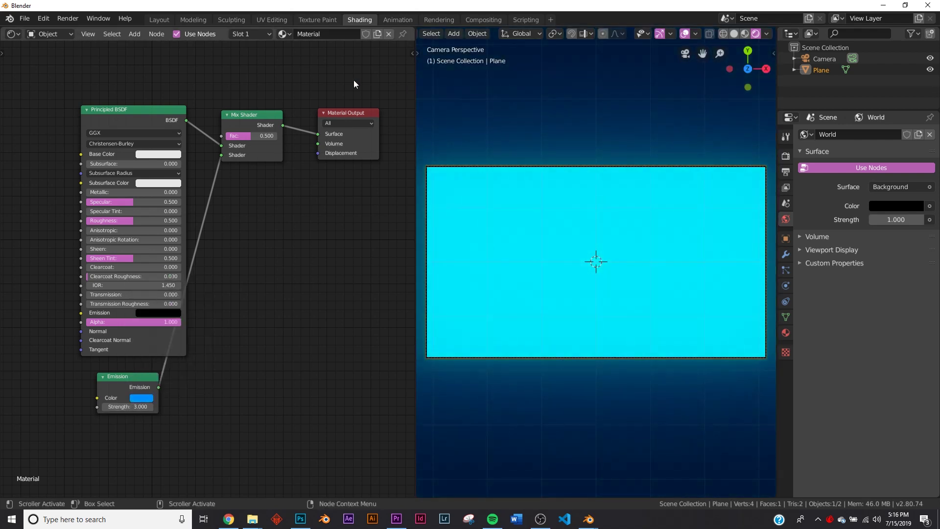
# - Move the Mix Shader node upward and set the Principled BSDF's base color to black
pyautogui.moveTo(255, 118); pyautogui.dragTo(269, 70)
pyautogui.scroll(2, 263, 169)
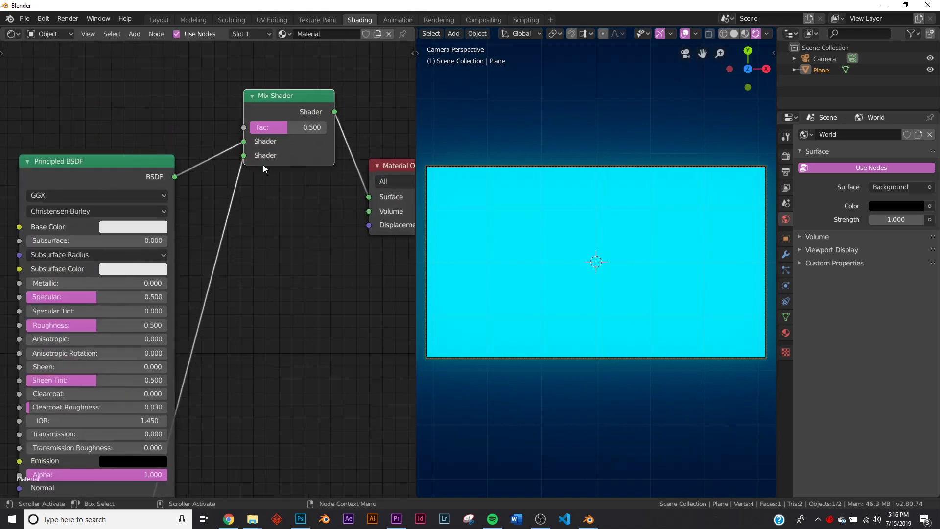
pyautogui.scroll(-3, 204, 193)
pyautogui.moveTo(191, 309); pyautogui.dragTo(209, 192, button='middle')
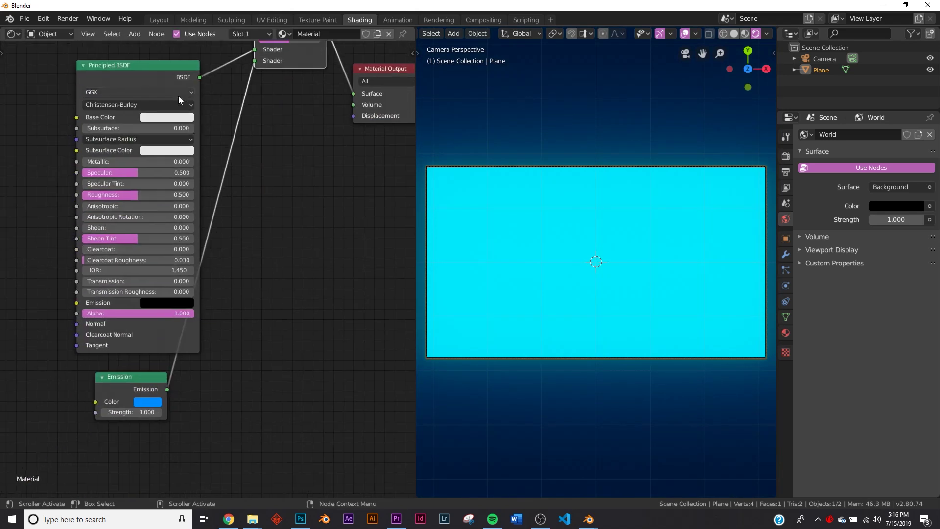
pyautogui.click(166, 119)
pyautogui.moveTo(228, 167); pyautogui.dragTo(228, 201)
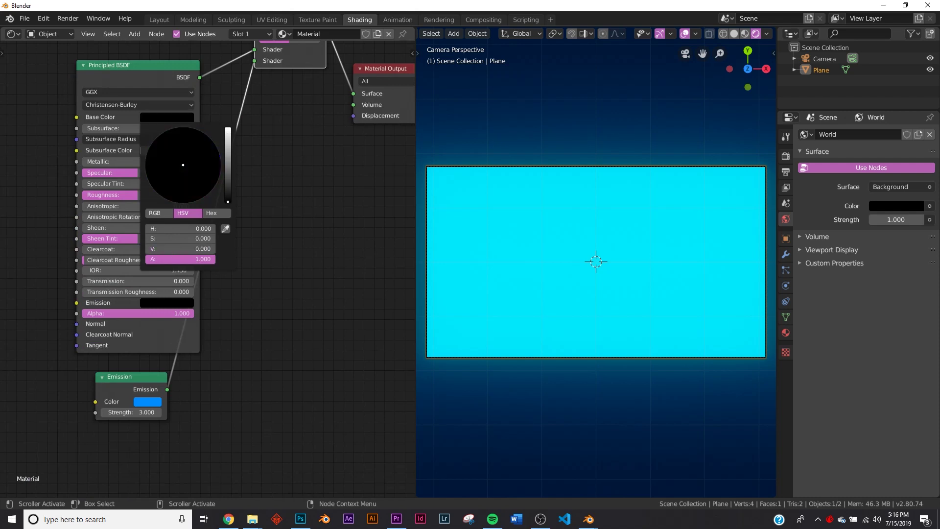
# - Add a ColorRamp node above the Principled BSDF, ahead of the Mix Shader
pyautogui.moveTo(288, 96); pyautogui.dragTo(317, 299, button='middle')
pyautogui.scroll(2, 319, 220)
pyautogui.moveTo(319, 220); pyautogui.dragTo(311, 207)
pyautogui.hotkey('shift', 'a')
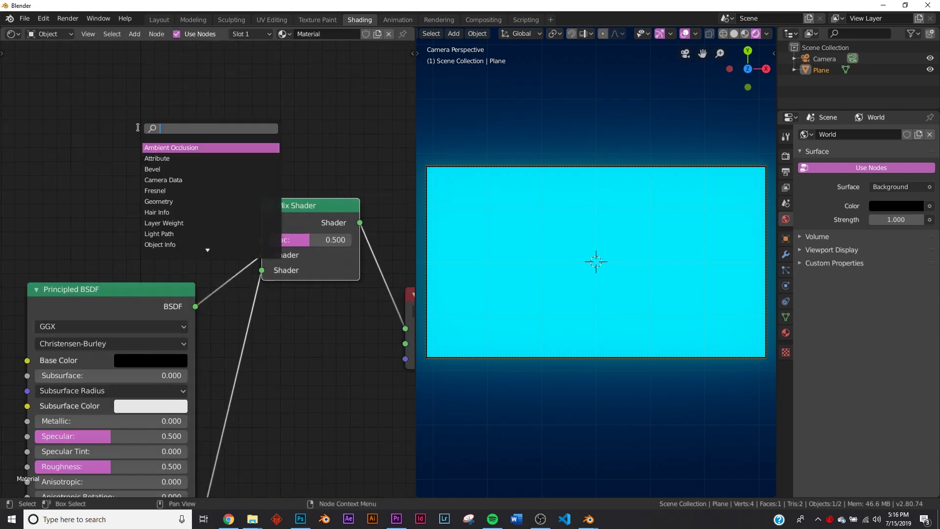
pyautogui.write('col')
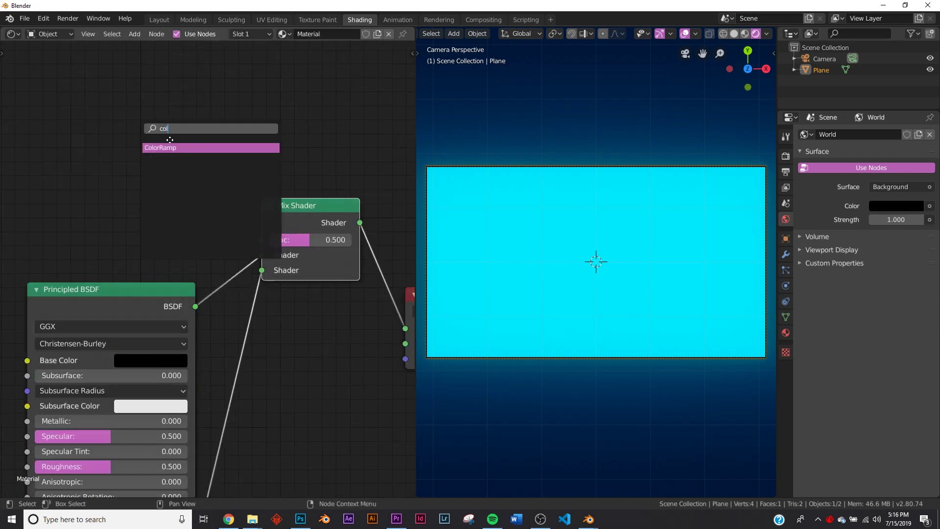
pyautogui.click(170, 147)
pyautogui.click(61, 149)
pyautogui.moveTo(61, 150); pyautogui.dragTo(184, 118, button='middle')
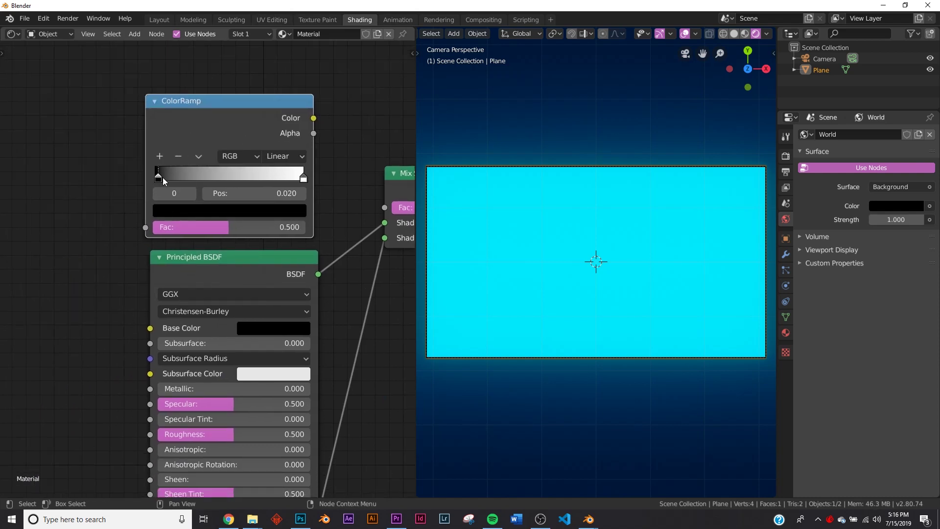
# - Move the ColorRamp's black stop to position 0 and connect its Color output to the Mix Shader's Fac input
pyautogui.moveTo(163, 181); pyautogui.dragTo(150, 179)
pyautogui.scroll(-1, 146, 172)
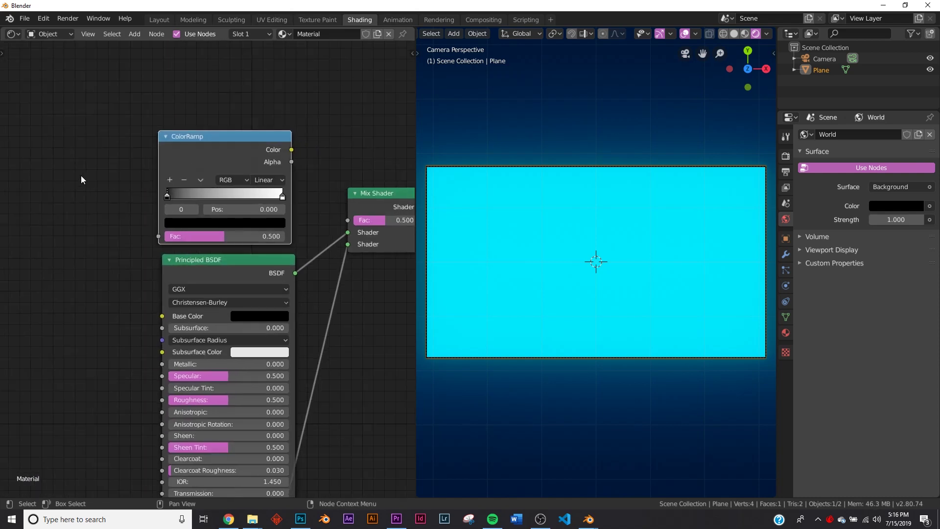
pyautogui.moveTo(292, 150); pyautogui.dragTo(351, 220)
# - Add a Noise Texture node before the ColorRamp and connect its Color output to the ColorRamp's Fac input
pyautogui.moveTo(197, 233); pyautogui.dragTo(268, 248, button='middle')
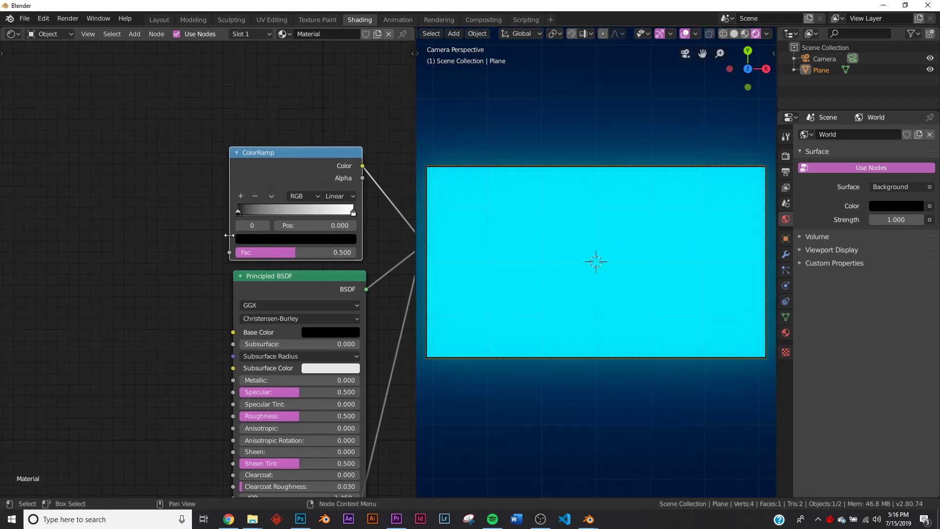
pyautogui.scroll(2, 220, 220)
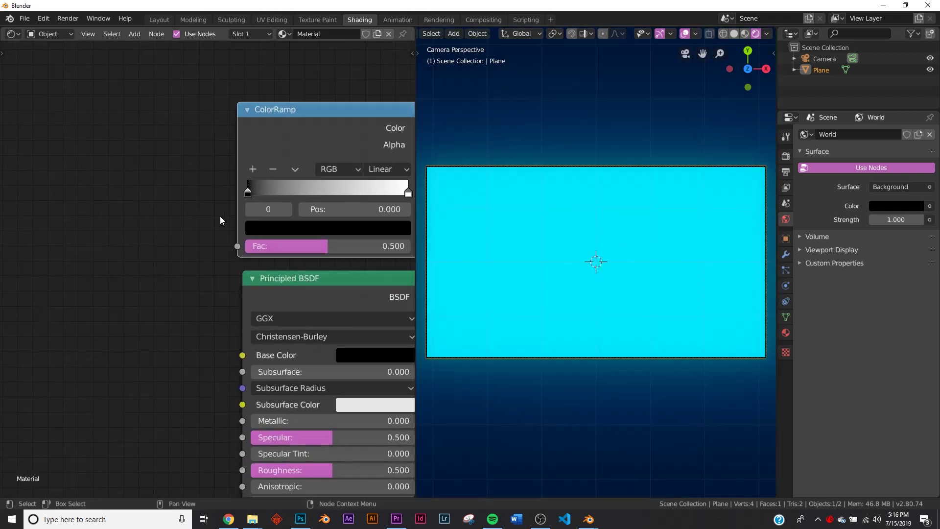
pyautogui.hotkey('shift', 'a')
pyautogui.click(191, 155)
pyautogui.write('noi')
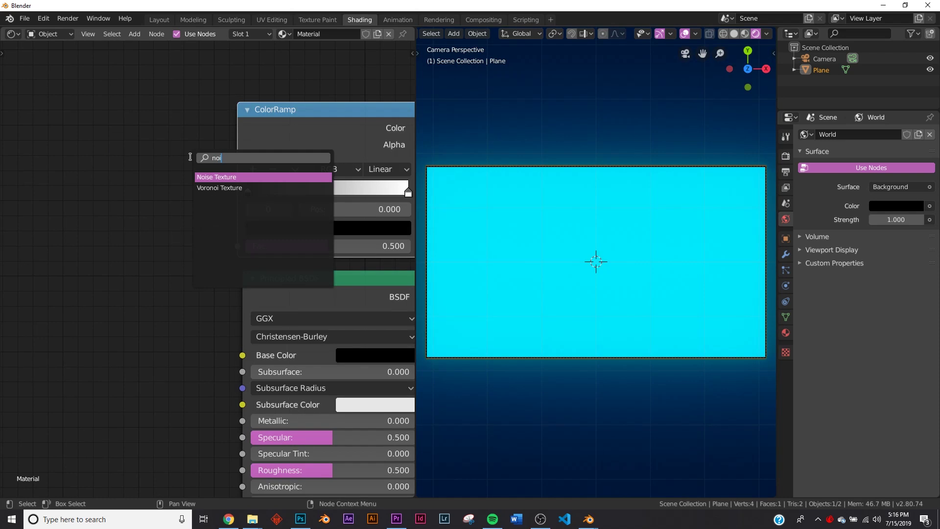
pyautogui.press('Return')
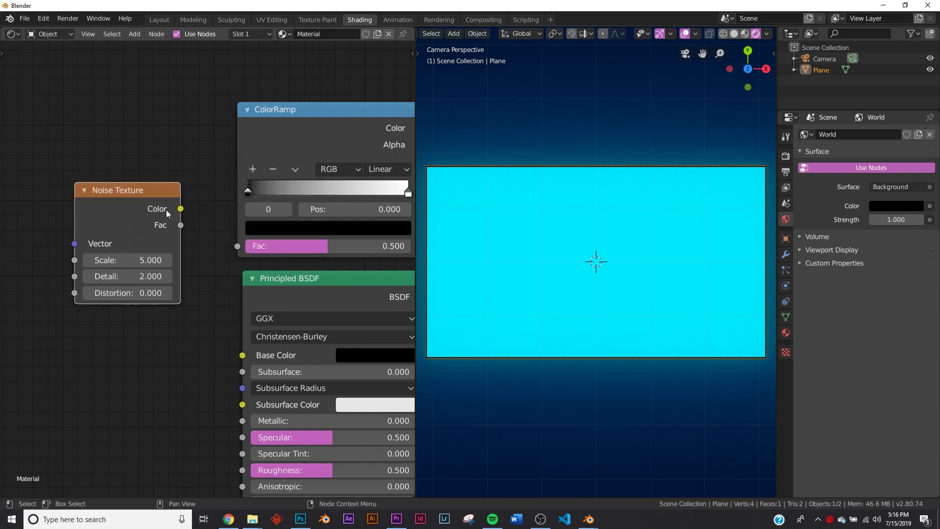
pyautogui.moveTo(180, 209); pyautogui.dragTo(237, 246)
# - Add a Voronoi Texture node before the Noise Texture and connect its Color output to the Noise Texture's Vector input
pyautogui.moveTo(170, 247); pyautogui.dragTo(360, 230, button='middle')
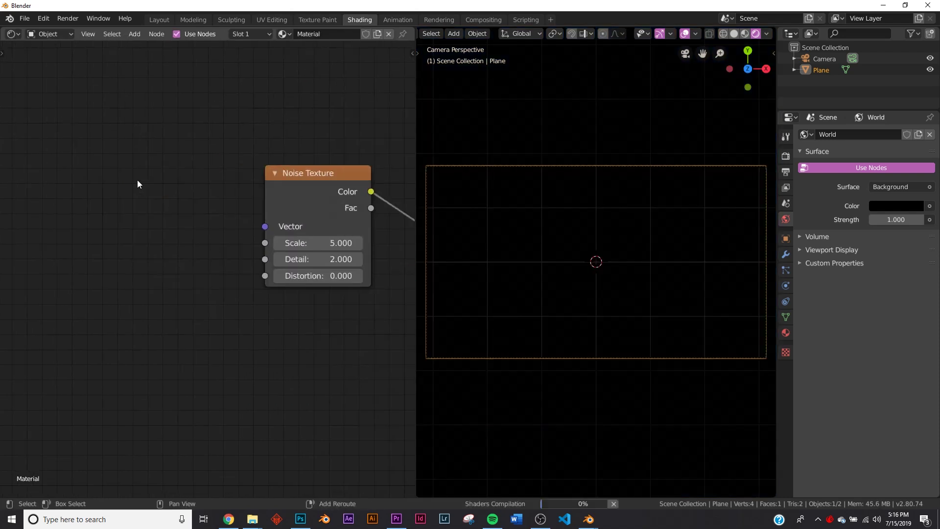
pyautogui.hotkey('shift', 'a')
pyautogui.click(135, 179)
pyautogui.write('vor')
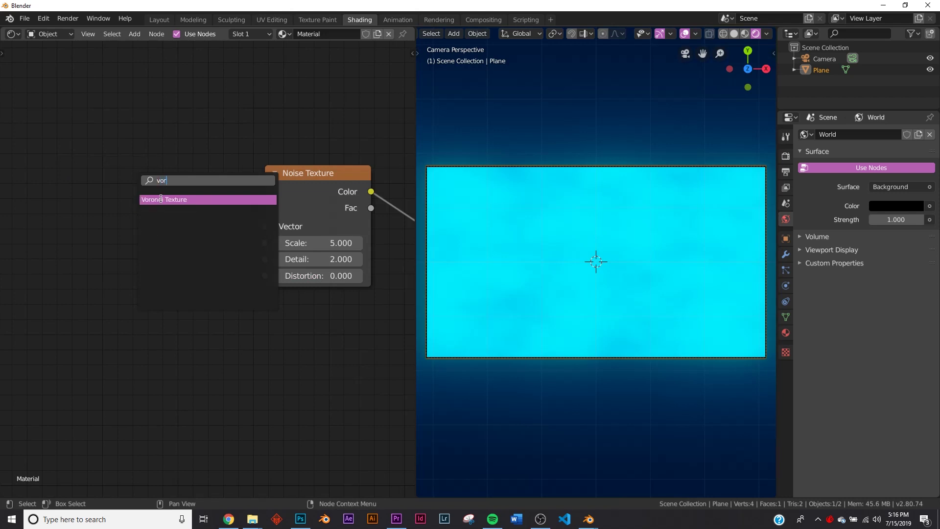
pyautogui.press('Return')
pyautogui.moveTo(198, 243); pyautogui.dragTo(263, 227)
pyautogui.moveTo(139, 233); pyautogui.dragTo(145, 201)
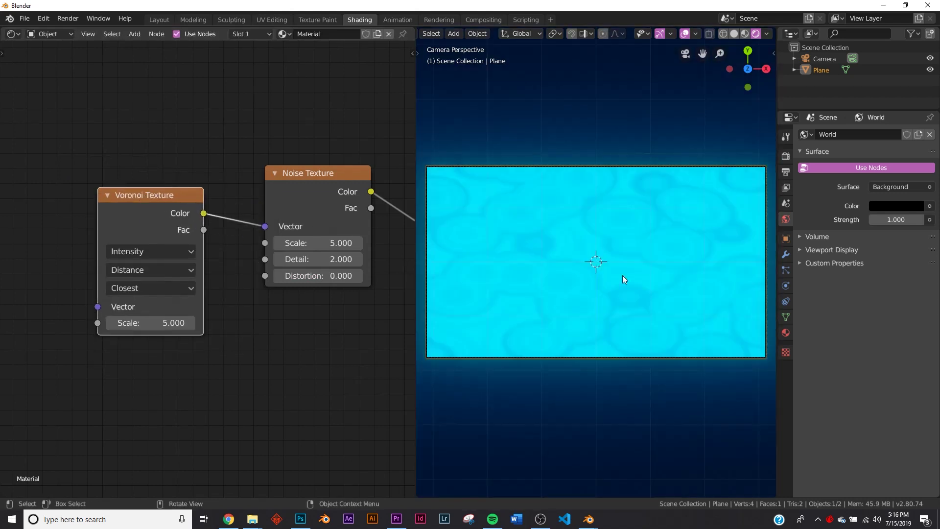
pyautogui.scroll(4, 621, 275)
pyautogui.scroll(-1, 631, 277)
pyautogui.scroll(-1, 622, 266)
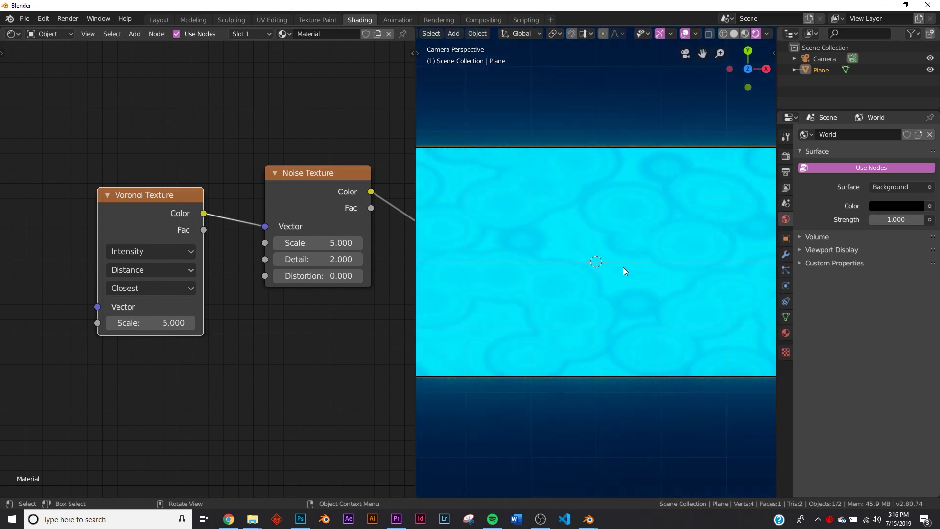
pyautogui.moveTo(622, 267); pyautogui.dragTo(594, 248, button='middle')
pyautogui.press('KP_0')
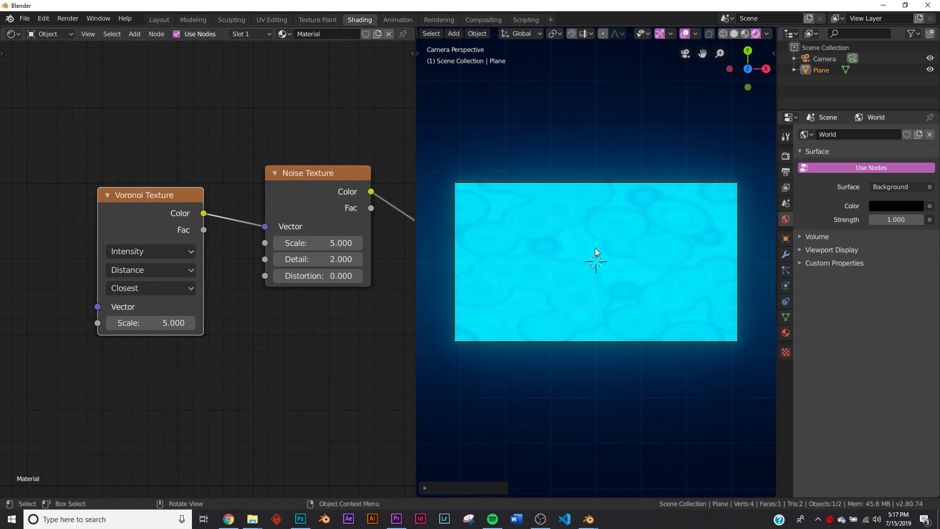
# - Add a Mapping node before the Voronoi Texture and connect its Vector output to the Voronoi Texture's Vector input
pyautogui.moveTo(60, 245); pyautogui.dragTo(266, 235, button='middle')
pyautogui.scroll(-1, 266, 235)
pyautogui.hotkey('shift', 'a')
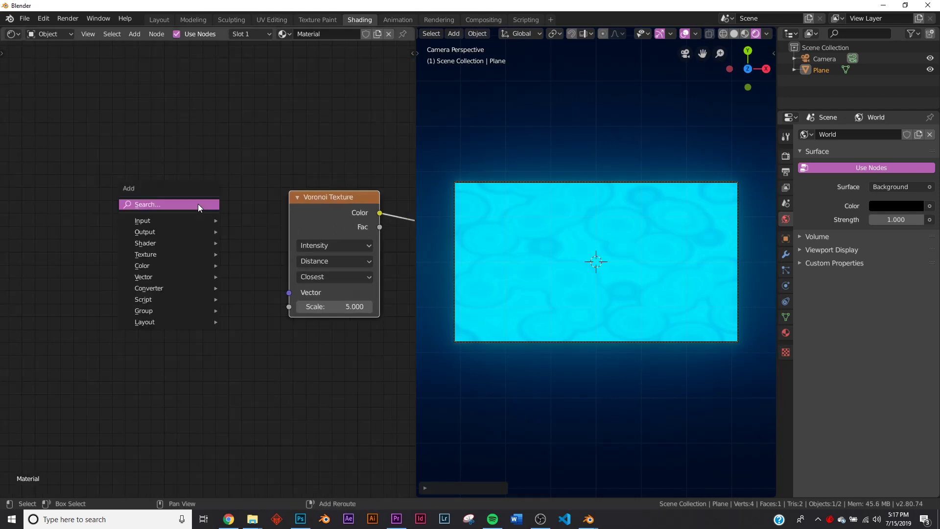
pyautogui.click(198, 205)
pyautogui.write('map')
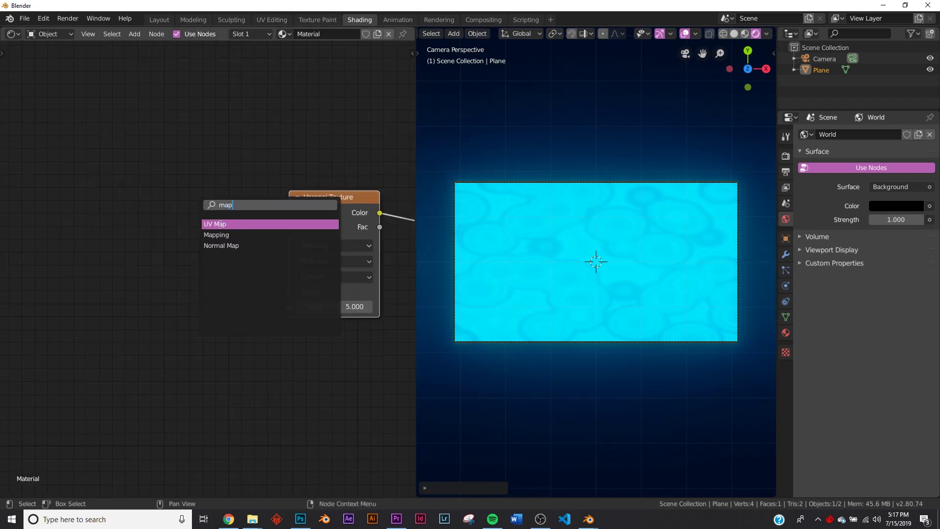
pyautogui.click(216, 234)
pyautogui.click(253, 267)
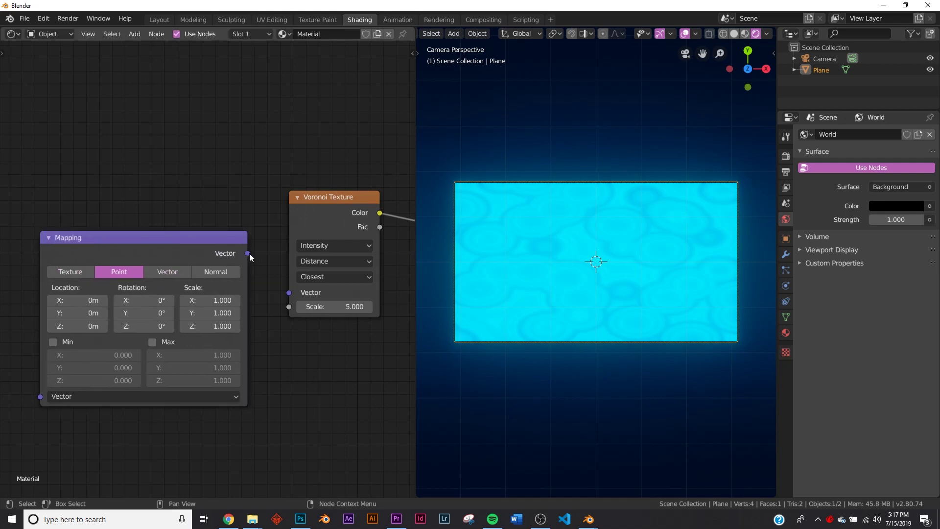
pyautogui.moveTo(248, 253); pyautogui.dragTo(295, 296)
# - Add a Texture Coordinate node before the Mapping node and connect its Object output to the Mapping node's Vector input
pyautogui.moveTo(149, 293); pyautogui.dragTo(331, 270)
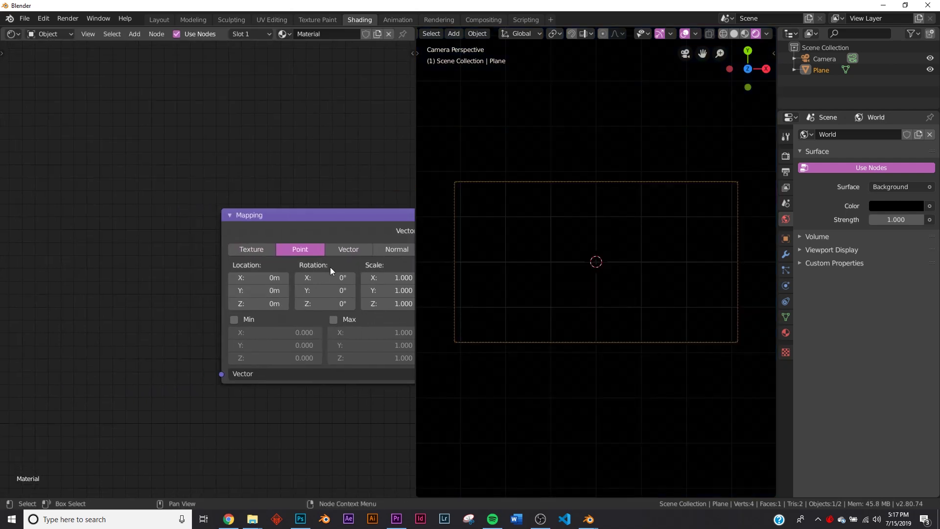
pyautogui.hotkey('shift', 'a')
pyautogui.click(156, 231)
pyautogui.write('tex')
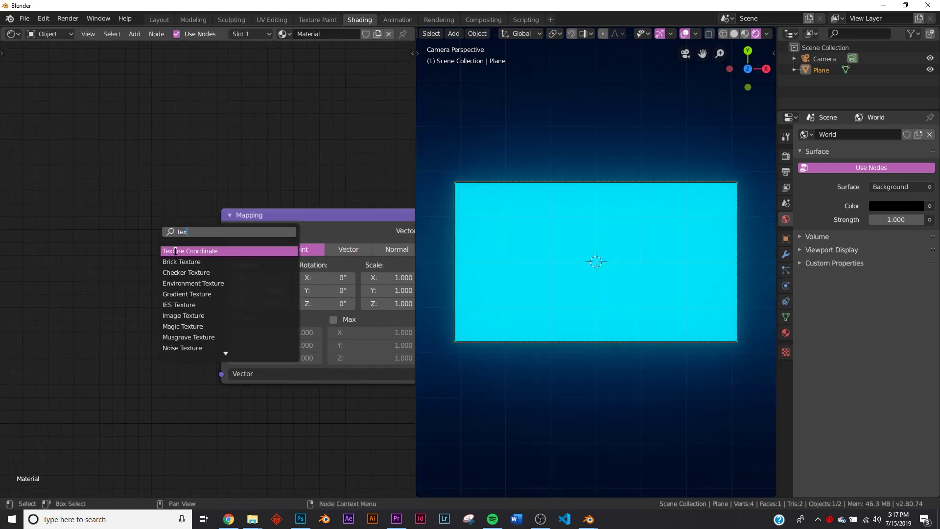
pyautogui.click(176, 250)
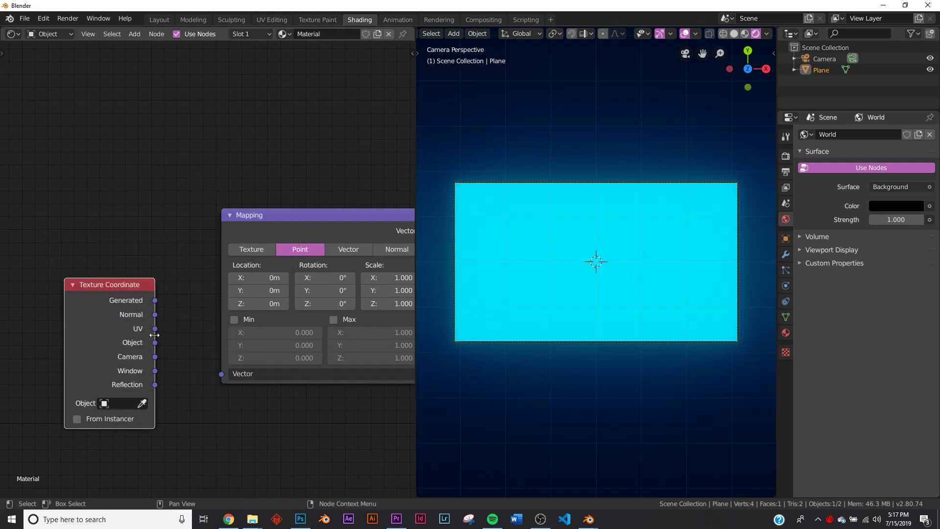
pyautogui.moveTo(155, 343); pyautogui.dragTo(216, 379)
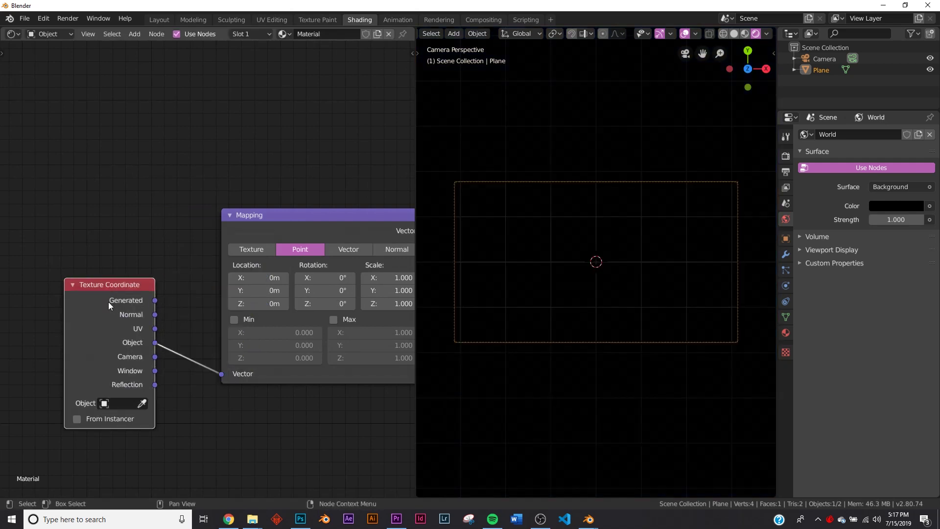
pyautogui.moveTo(109, 306); pyautogui.dragTo(108, 277)
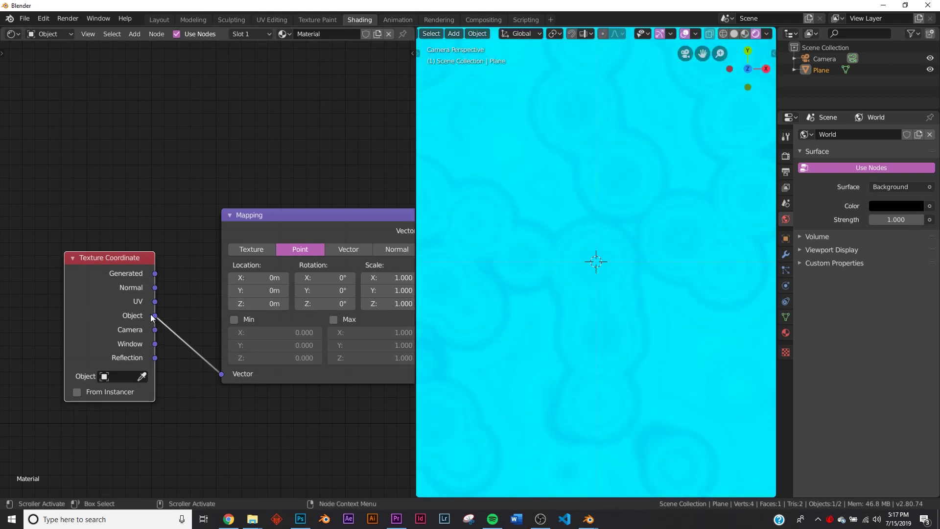
# - Move the ColorRamp's black stop to about 0.413, keeping the white stop at 1.000
pyautogui.scroll(4, 685, 267)
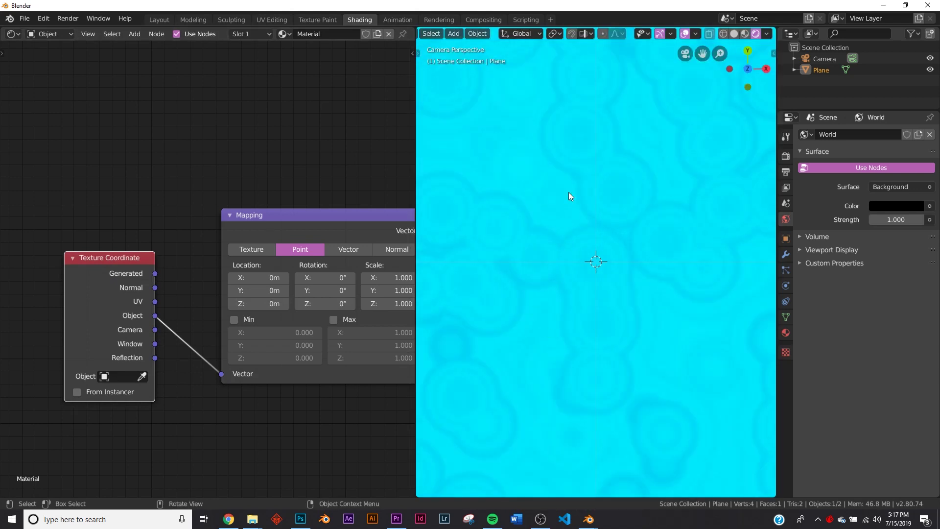
pyautogui.scroll(-5, 566, 192)
pyautogui.scroll(3, 621, 249)
pyautogui.moveTo(288, 365); pyautogui.dragTo(183, 355, button='middle')
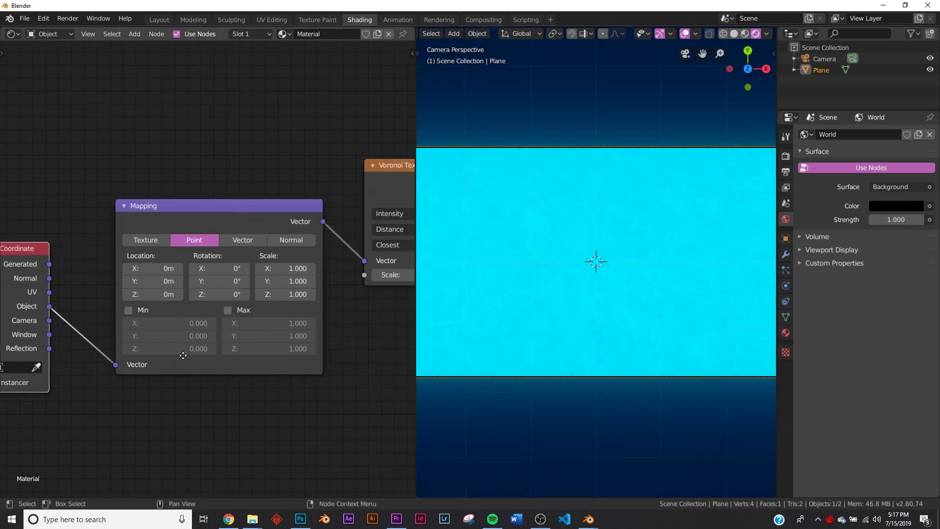
pyautogui.scroll(-8, 218, 345)
pyautogui.moveTo(340, 273); pyautogui.dragTo(159, 317, button='middle')
pyautogui.scroll(9, 279, 243)
pyautogui.moveTo(323, 226); pyautogui.dragTo(191, 262, button='middle')
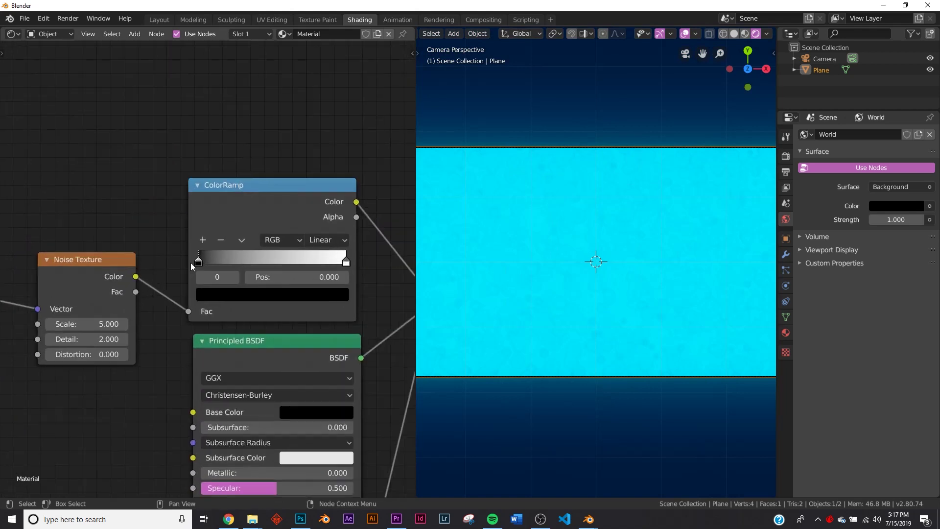
pyautogui.scroll(1, 210, 267)
pyautogui.moveTo(195, 263); pyautogui.dragTo(268, 261)
pyautogui.scroll(-1, 392, 281)
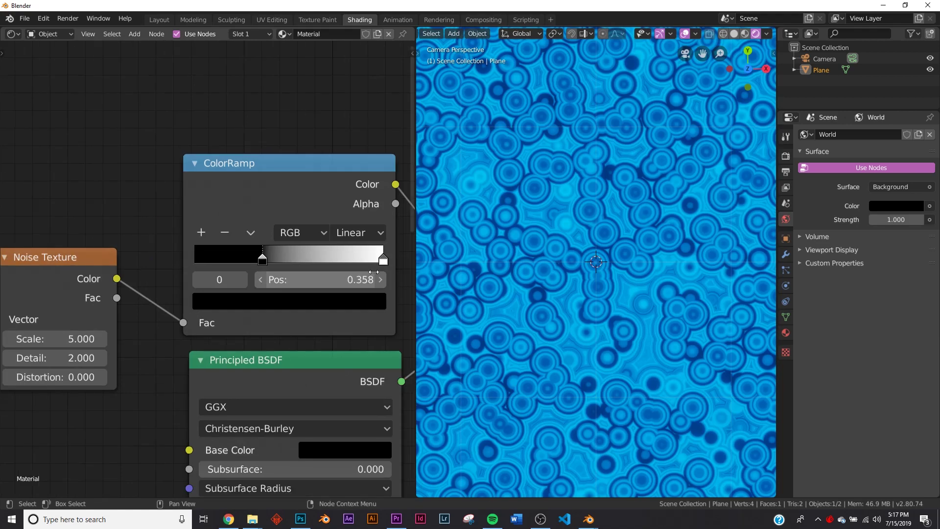
pyautogui.moveTo(383, 262)
pyautogui.mouseDown()
pyautogui.moveTo(336, 266)
pyautogui.moveTo(398, 253)
pyautogui.mouseUp()
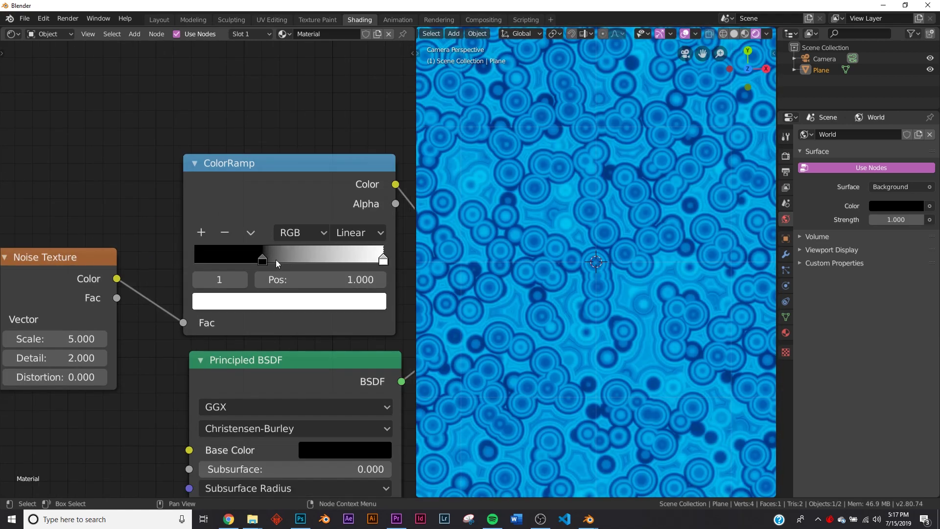
pyautogui.moveTo(263, 261)
pyautogui.mouseDown()
pyautogui.moveTo(292, 260)
pyautogui.moveTo(273, 264)
pyautogui.mouseUp()
# - Set the Voronoi Texture's scale to 0.200
pyautogui.scroll(-4, 273, 264)
pyautogui.moveTo(17, 368); pyautogui.dragTo(201, 334, button='middle')
pyautogui.moveTo(149, 359); pyautogui.dragTo(93, 359)
pyautogui.scroll(-3, 427, 317)
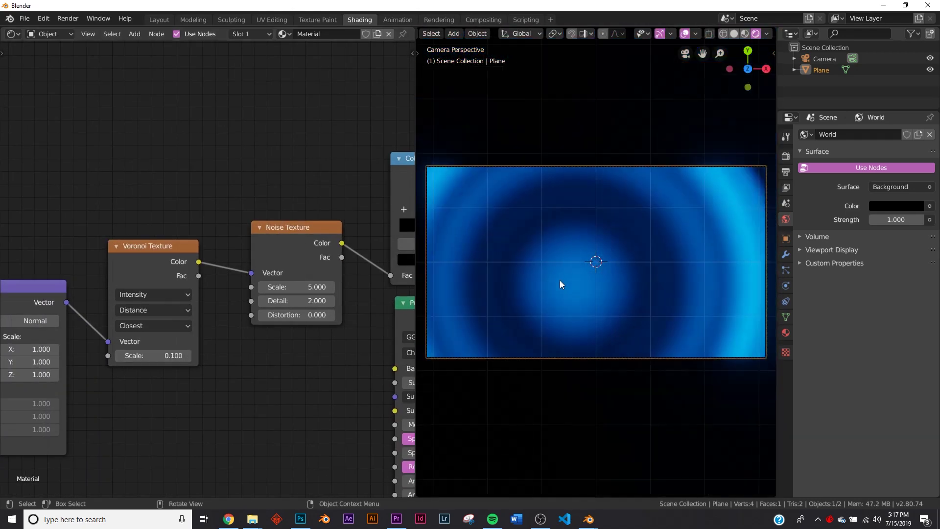
pyautogui.moveTo(162, 355); pyautogui.dragTo(149, 355)
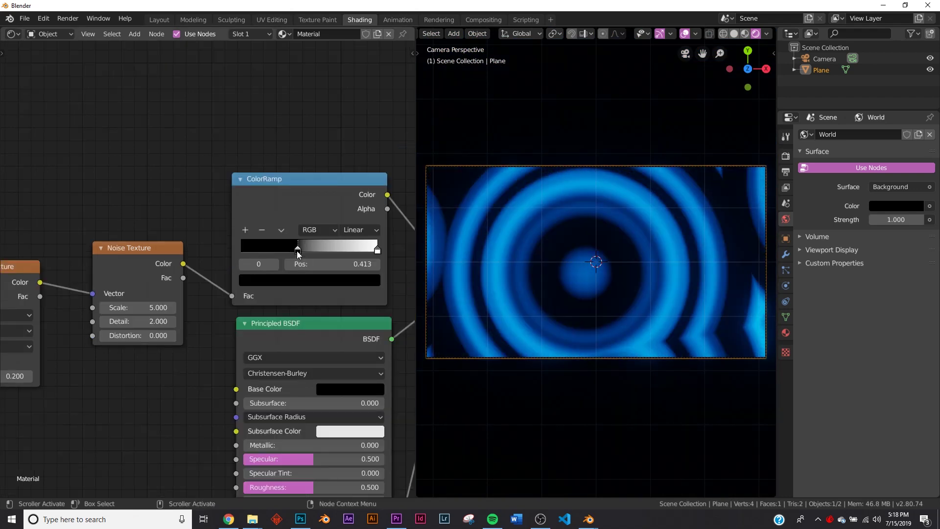
# - Test different positions for the ColorRamp's black stop and leave it at 0.390
pyautogui.moveTo(297, 246); pyautogui.dragTo(305, 247)
pyautogui.scroll(4, 317, 248)
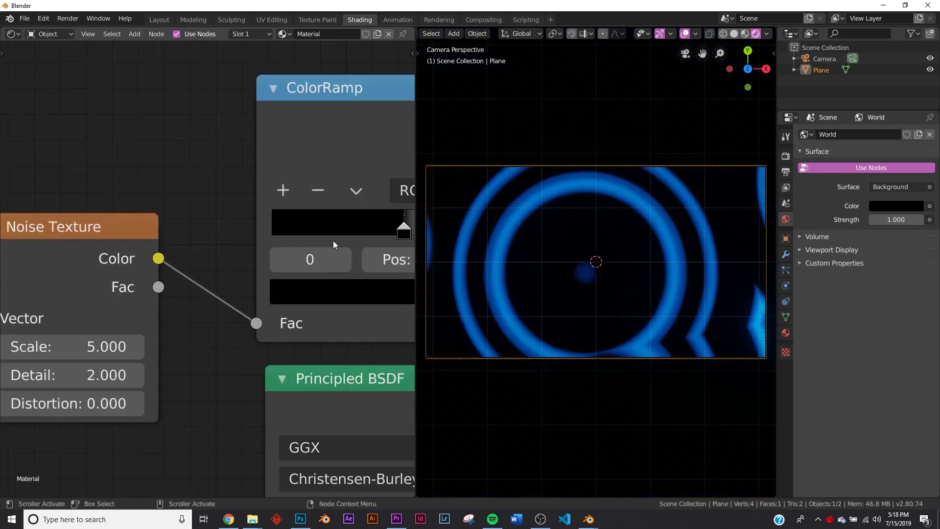
pyautogui.moveTo(241, 267); pyautogui.dragTo(216, 274)
# - Set the ColorRamp's interpolation to Constant, with the black stop at 0 and the white stop at about 0.512
pyautogui.click(356, 228)
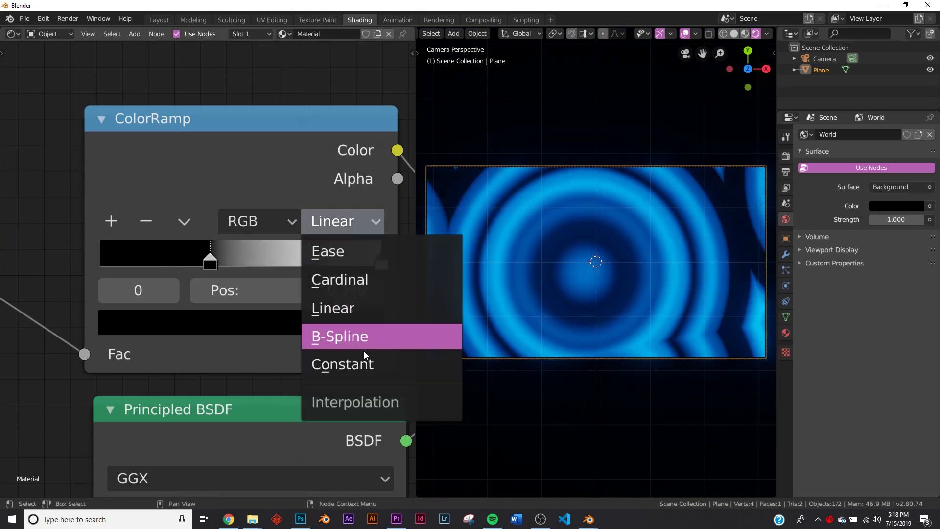
pyautogui.click(368, 364)
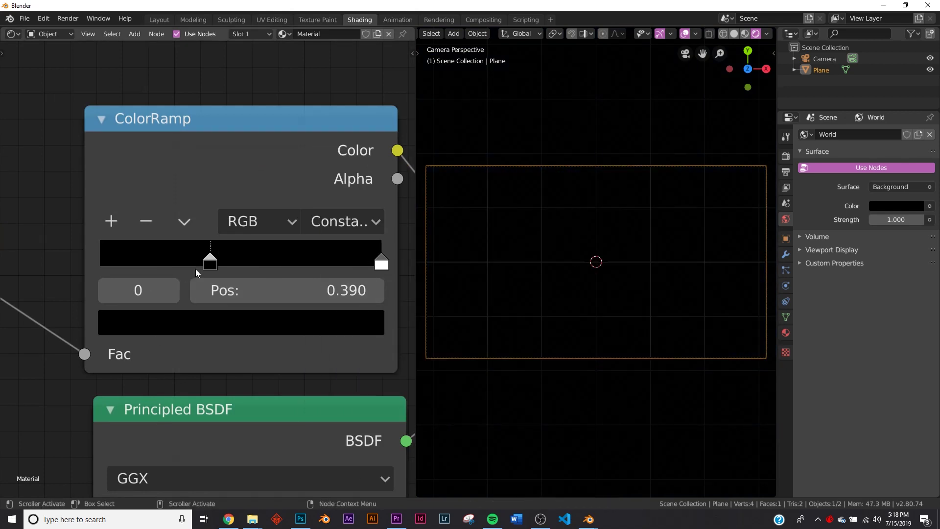
pyautogui.moveTo(381, 264); pyautogui.dragTo(233, 287)
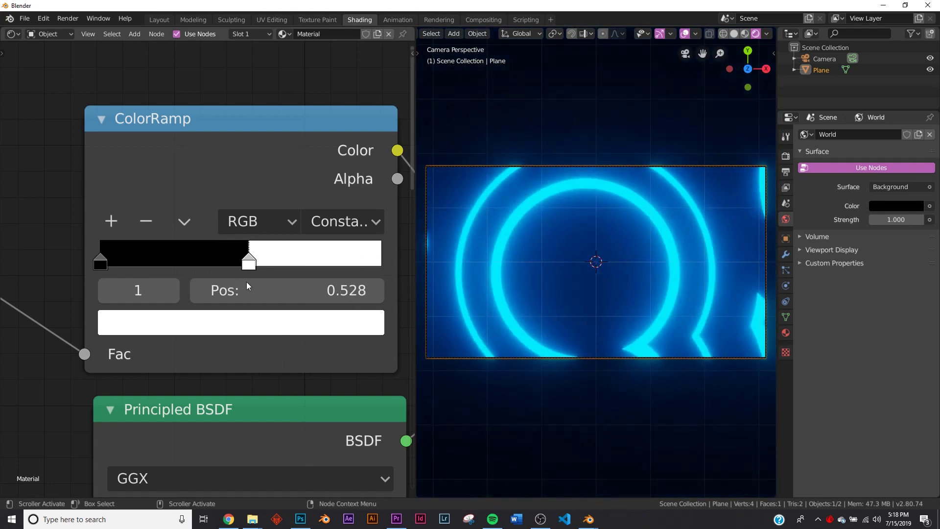
pyautogui.moveTo(246, 284); pyautogui.dragTo(242, 279)
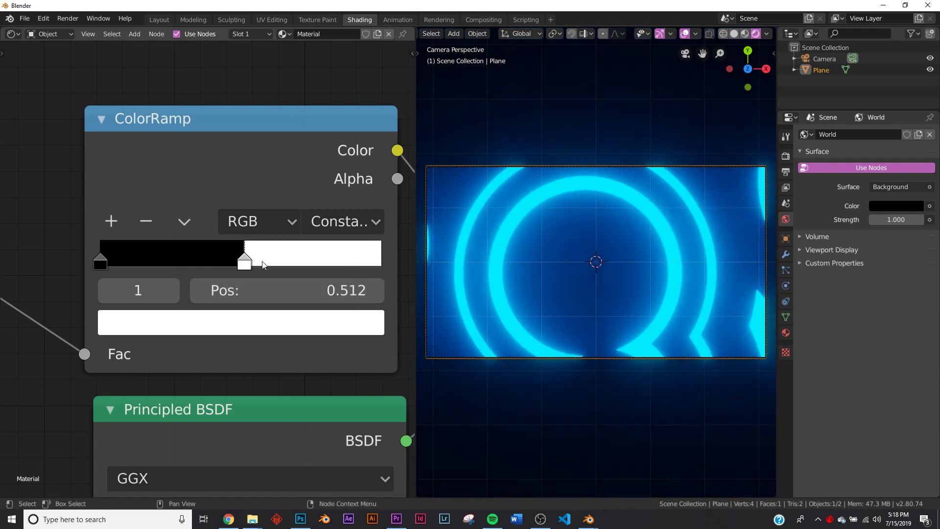
# - Try a higher scale on the Noise Texture node and undo the change
pyautogui.moveTo(239, 282); pyautogui.dragTo(392, 269, button='middle')
pyautogui.scroll(-4, 391, 268)
pyautogui.moveTo(123, 332); pyautogui.dragTo(286, 305, button='middle')
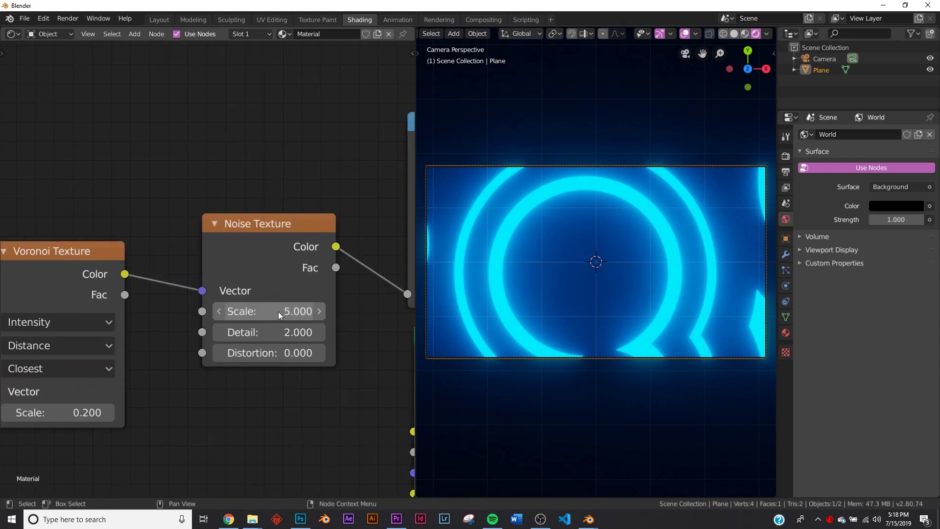
pyautogui.moveTo(278, 311); pyautogui.dragTo(322, 311)
pyautogui.hotkey('ctrl', 'z')
# - Try Voronoi Texture scales of 0.100 and 0.300, and return the scale to 0.200
pyautogui.moveTo(158, 323); pyautogui.dragTo(281, 298, button='middle')
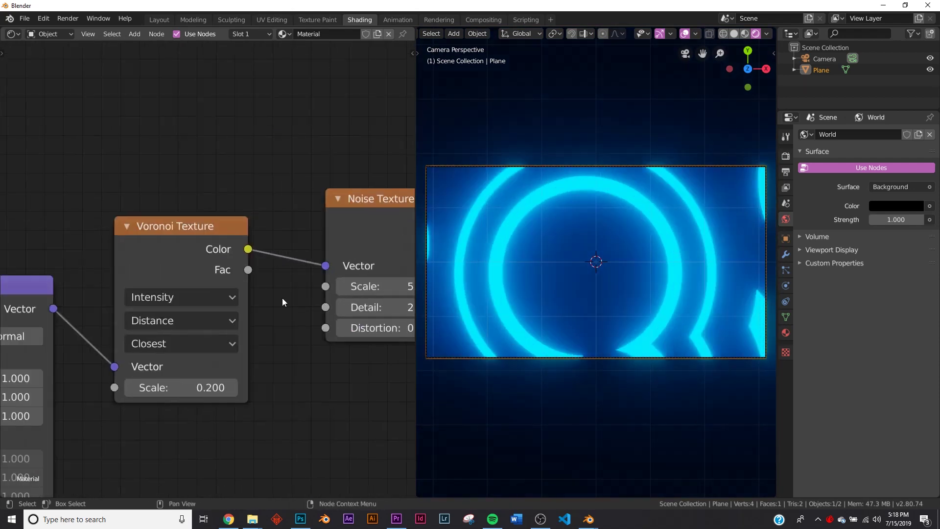
pyautogui.moveTo(164, 387)
pyautogui.mouseDown()
pyautogui.moveTo(152, 387)
pyautogui.moveTo(183, 387)
pyautogui.moveTo(167, 388)
pyautogui.mouseUp()
pyautogui.click(129, 388)
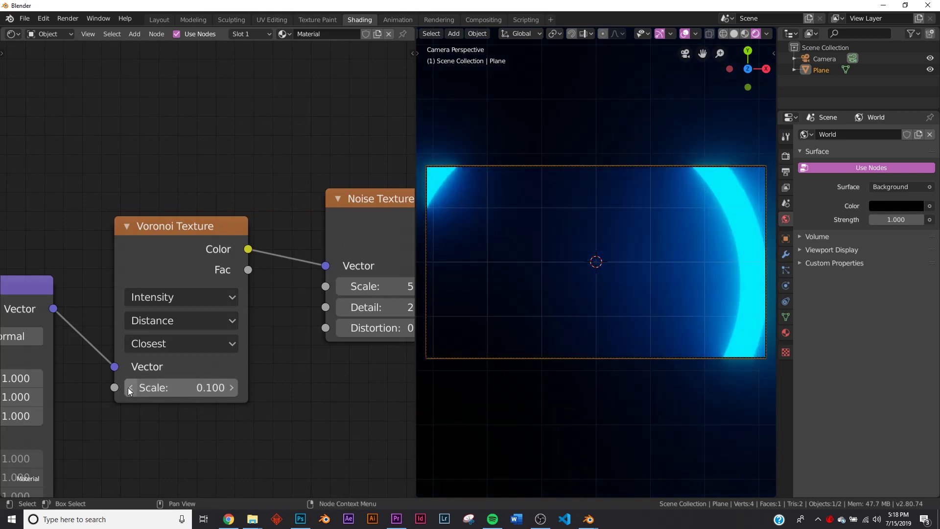
pyautogui.click(231, 389)
pyautogui.click(231, 389)
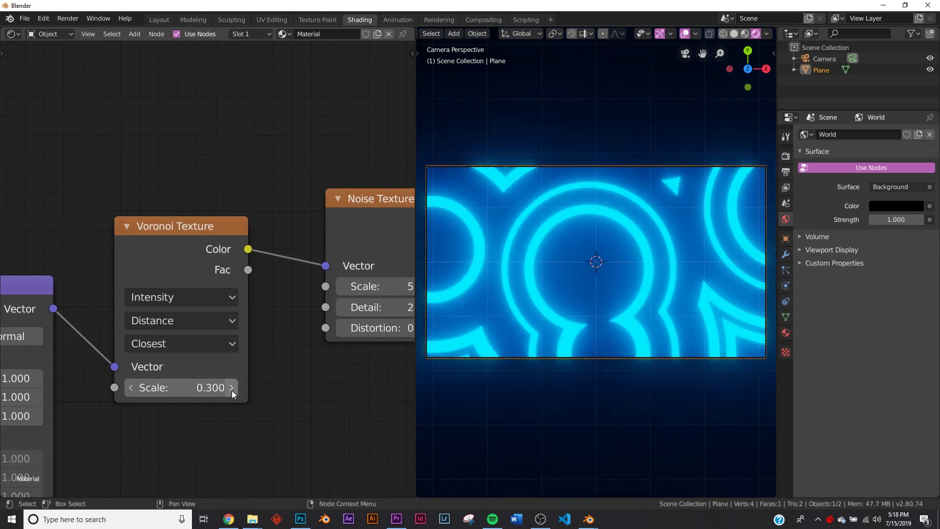
pyautogui.click(131, 387)
pyautogui.moveTo(303, 324); pyautogui.dragTo(136, 347, button='middle')
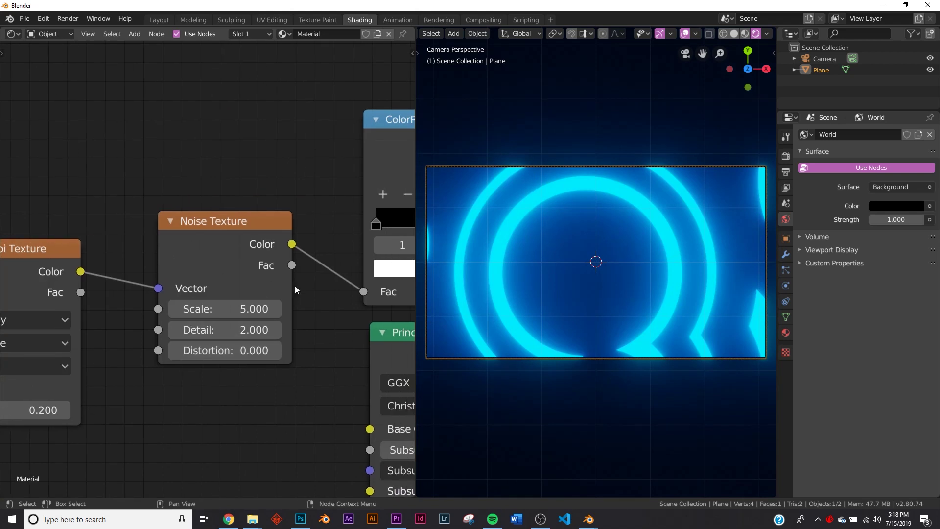
# - Set the Noise Texture's scale to 8.400 and move the ColorRamp's white stop to about 0.55
pyautogui.moveTo(225, 308)
pyautogui.mouseDown()
pyautogui.moveTo(265, 308)
pyautogui.moveTo(232, 308)
pyautogui.mouseUp()
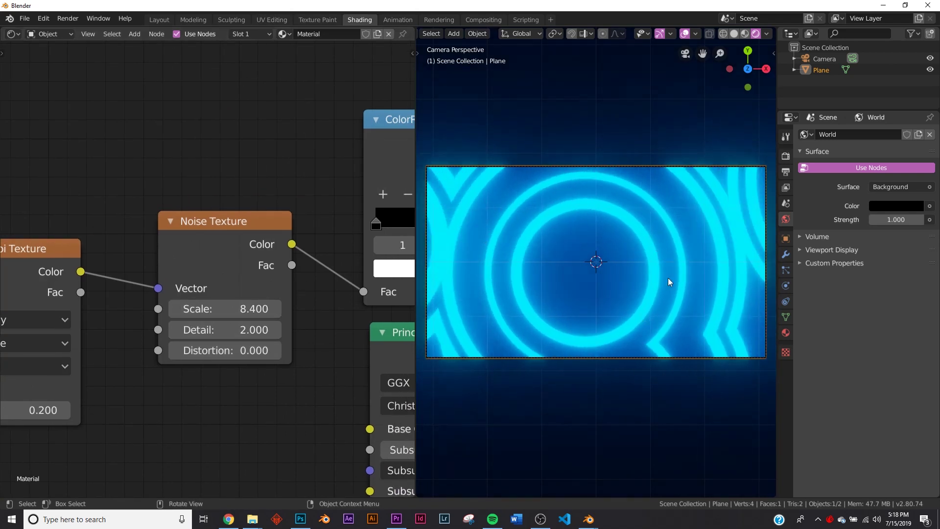
pyautogui.scroll(-2, 135, 327)
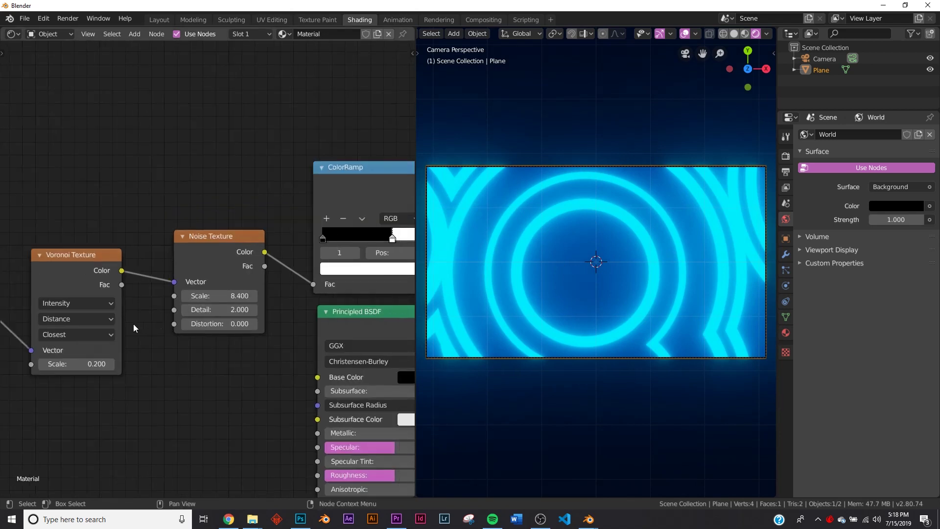
pyautogui.scroll(3, 587, 272)
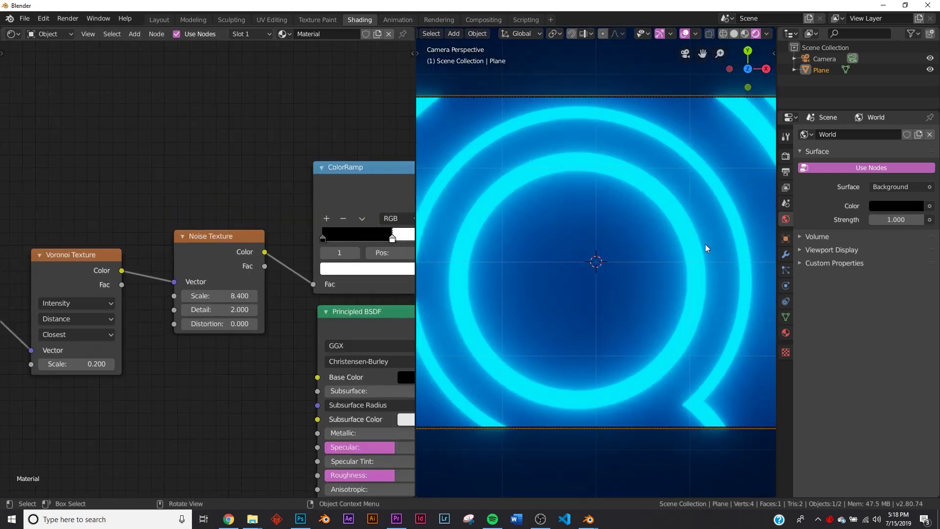
pyautogui.scroll(-2, 647, 206)
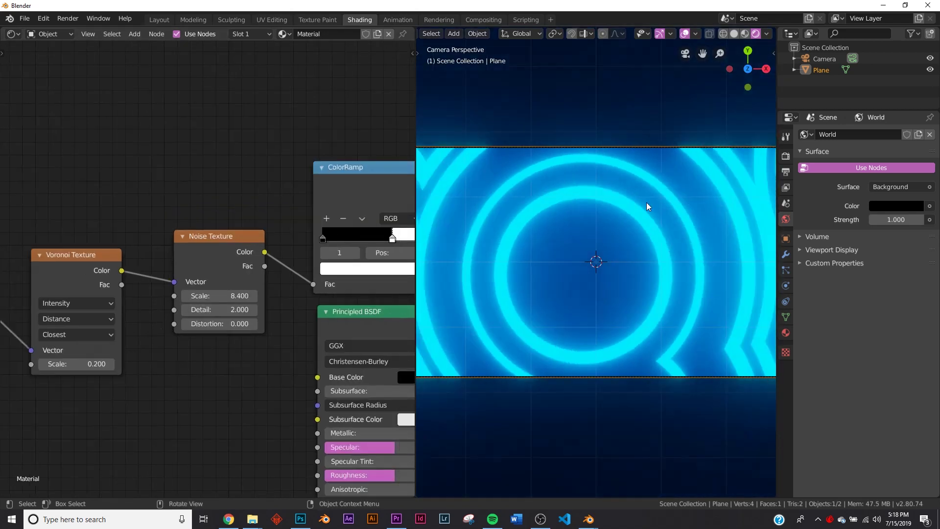
pyautogui.moveTo(399, 243); pyautogui.dragTo(327, 252, button='middle')
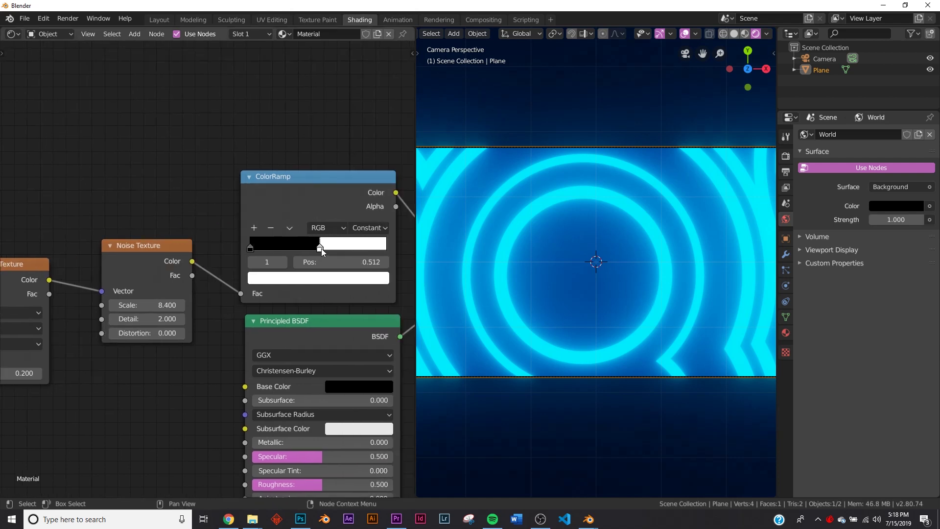
pyautogui.moveTo(322, 249); pyautogui.dragTo(328, 250)
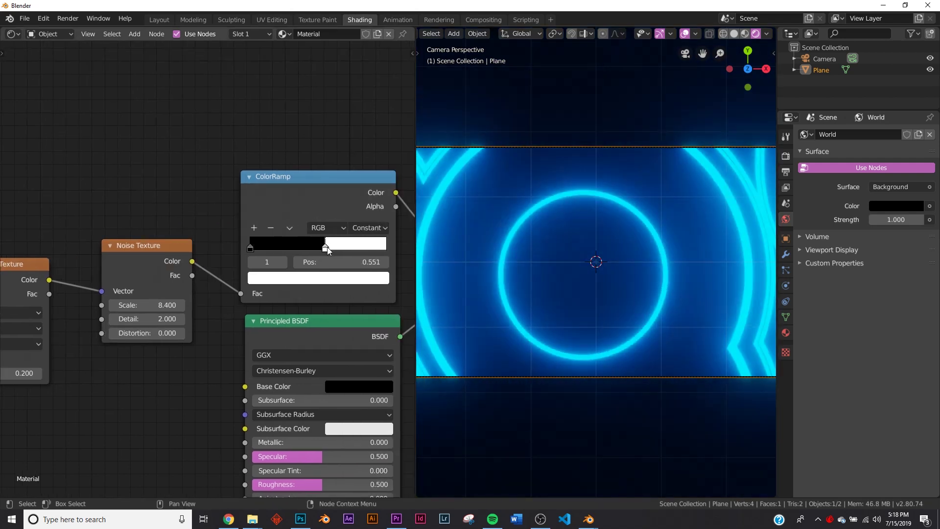
# - Insert a new Noise Texture node on the link between Texture Coordinate's Object output and the Mapping node's Vector input
pyautogui.scroll(-2, 261, 319)
pyautogui.moveTo(183, 339); pyautogui.dragTo(332, 308, button='middle')
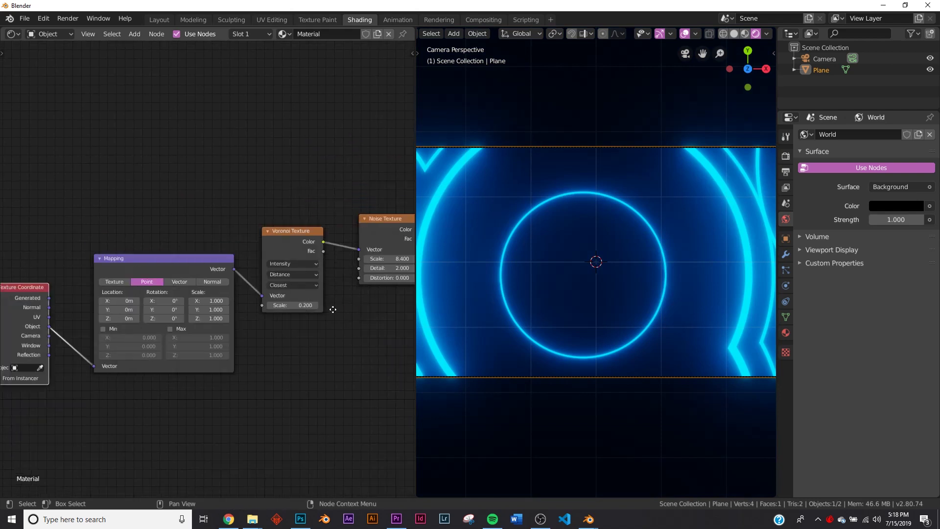
pyautogui.moveTo(181, 323); pyautogui.dragTo(347, 288, button='middle')
pyautogui.scroll(4, 169, 273)
pyautogui.moveTo(147, 249); pyautogui.dragTo(1, 255)
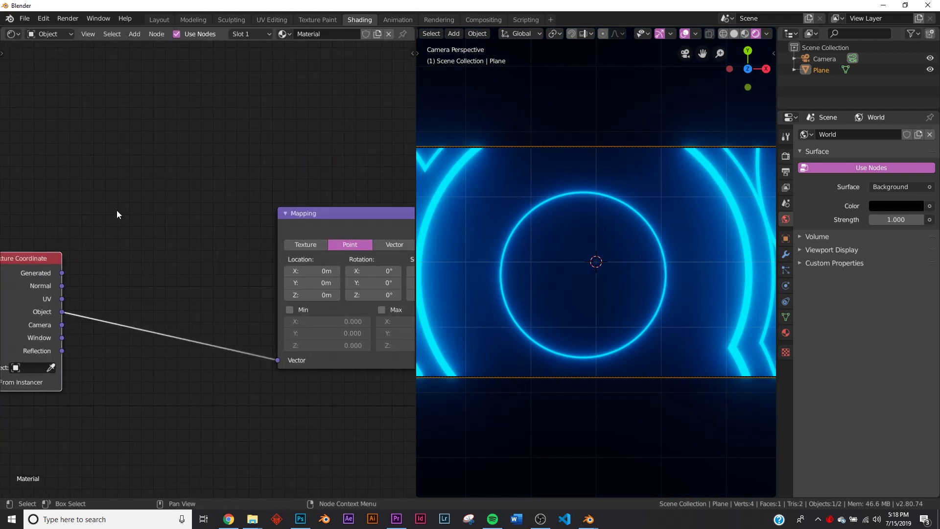
pyautogui.hotkey('shift', 'a')
pyautogui.click(116, 210)
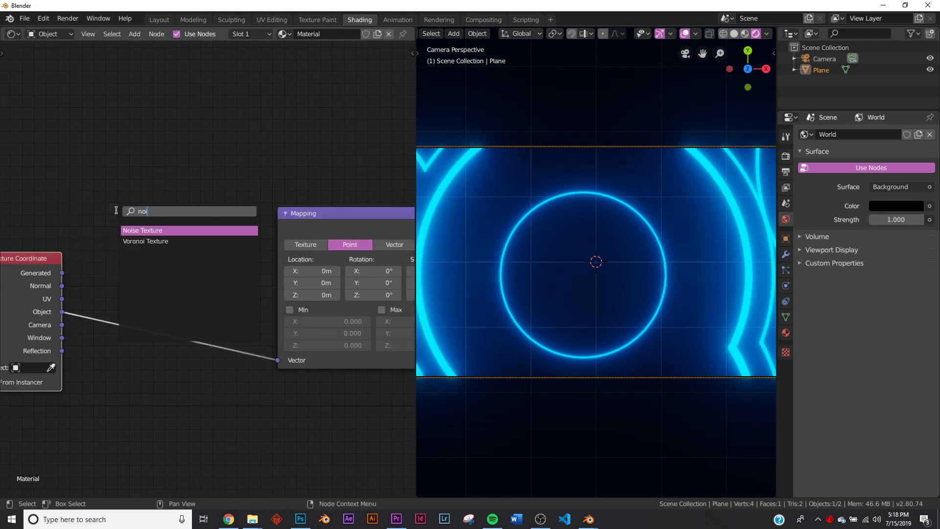
pyautogui.write('noi')
pyautogui.click(148, 228)
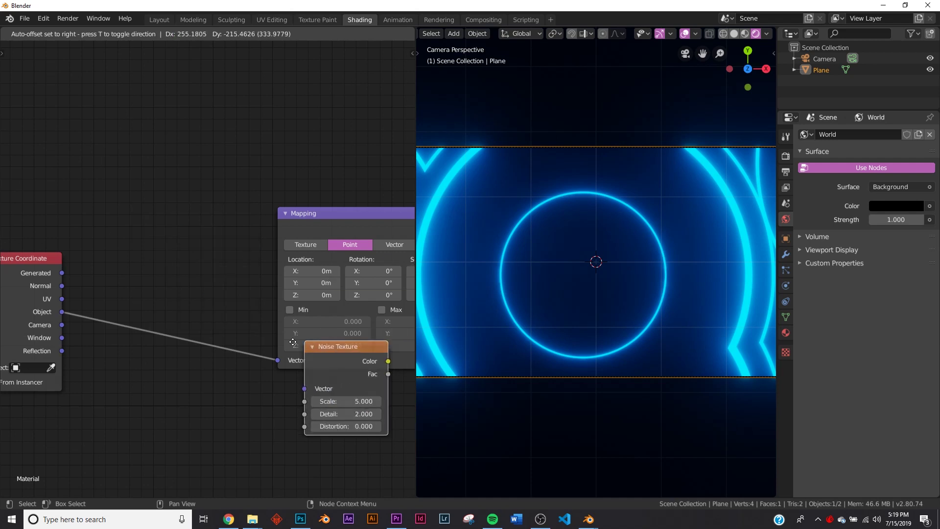
pyautogui.click(134, 308)
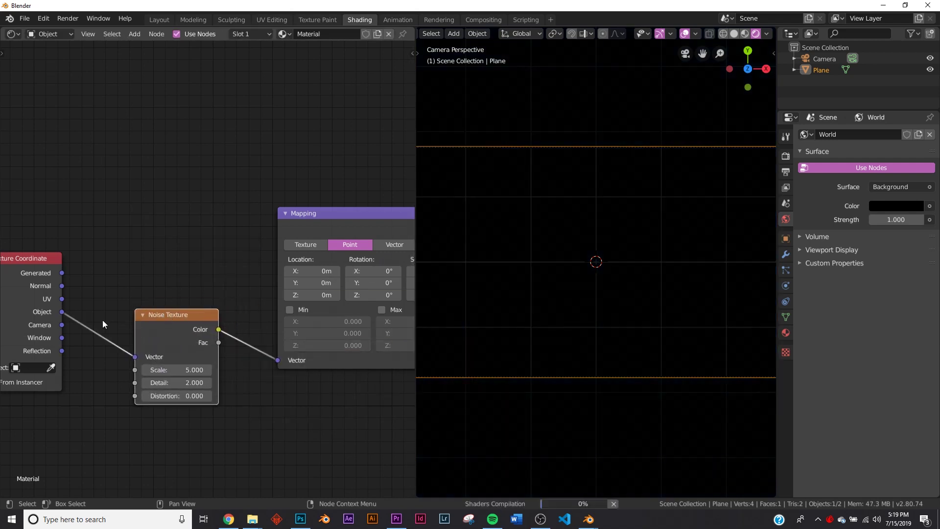
# - Set the new Noise Texture's detail to 16.000 and move the node closer to Texture Coordinate
pyautogui.scroll(5, 589, 257)
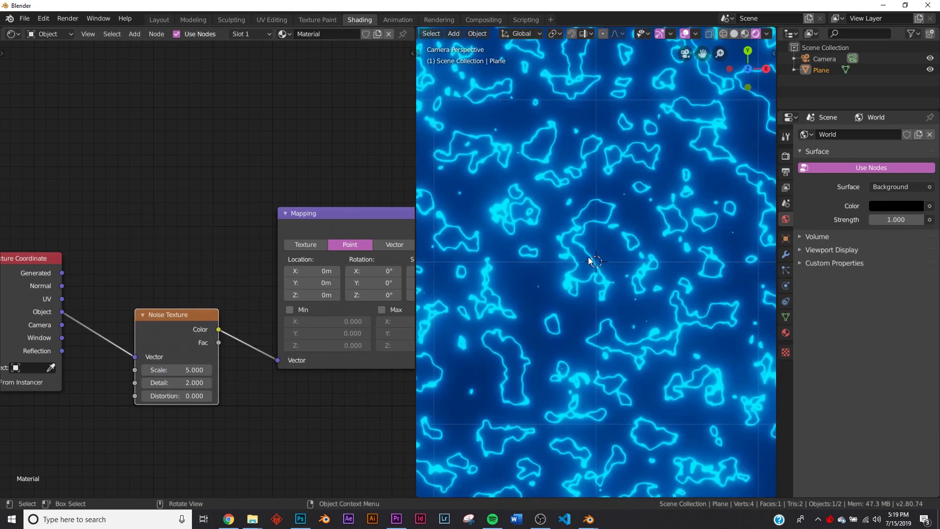
pyautogui.scroll(-3, 588, 257)
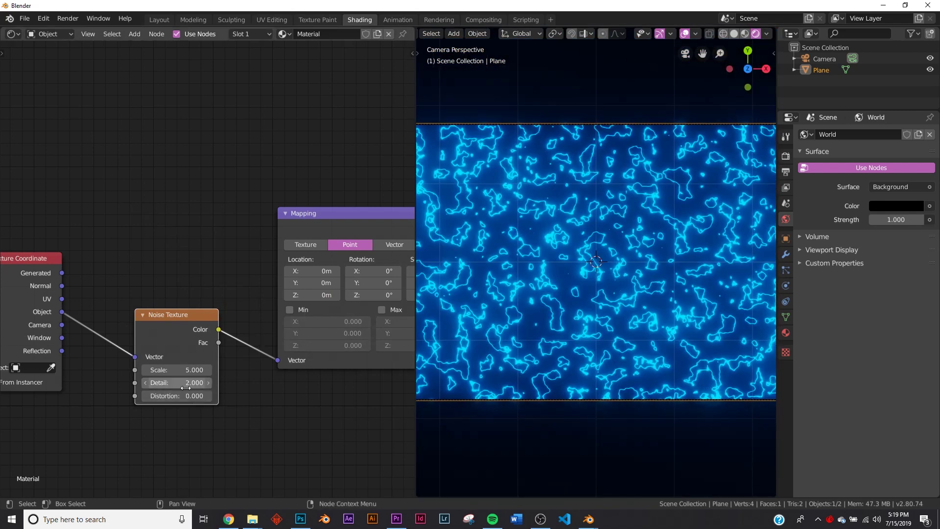
pyautogui.moveTo(186, 388); pyautogui.dragTo(254, 388)
pyautogui.moveTo(178, 359); pyautogui.dragTo(149, 350)
# - Insert a MixRGB node on the link between the new Noise Texture and the Mapping node
pyautogui.hotkey('shift', 'a')
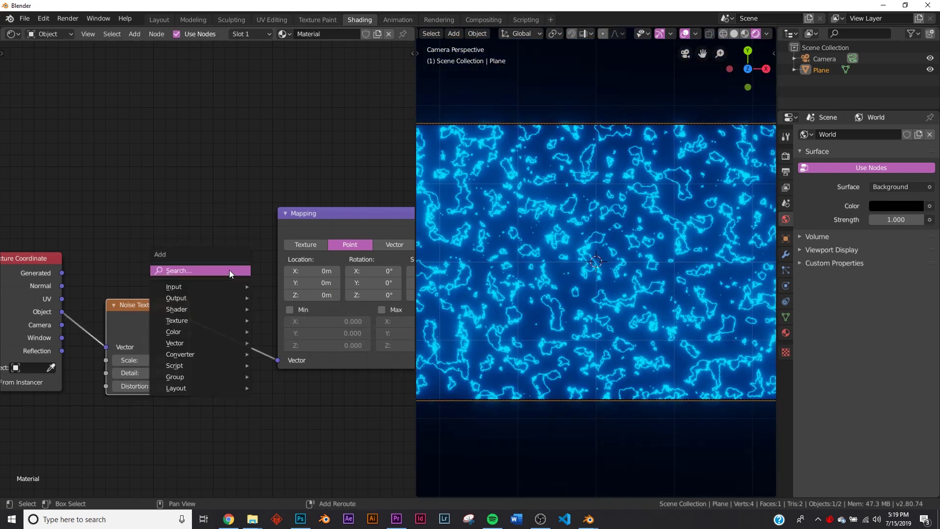
pyautogui.click(229, 271)
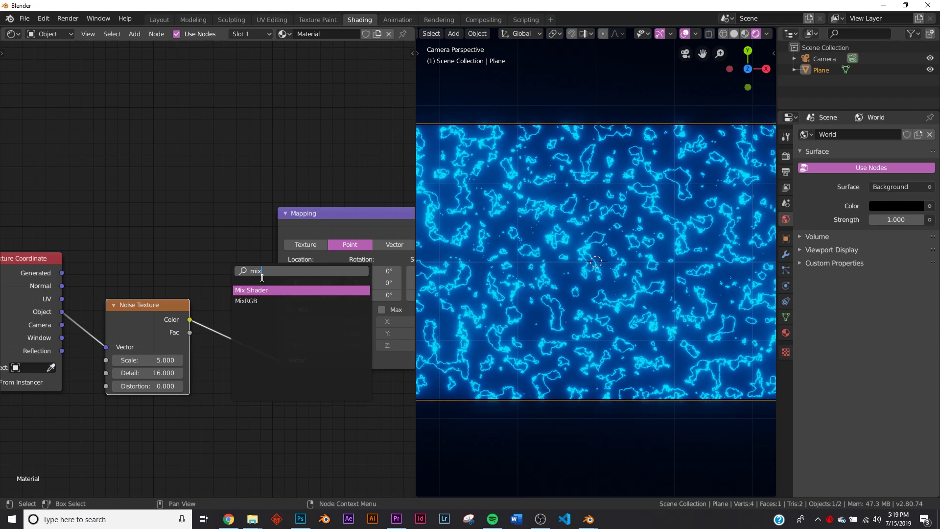
pyautogui.click(259, 300)
pyautogui.click(173, 316)
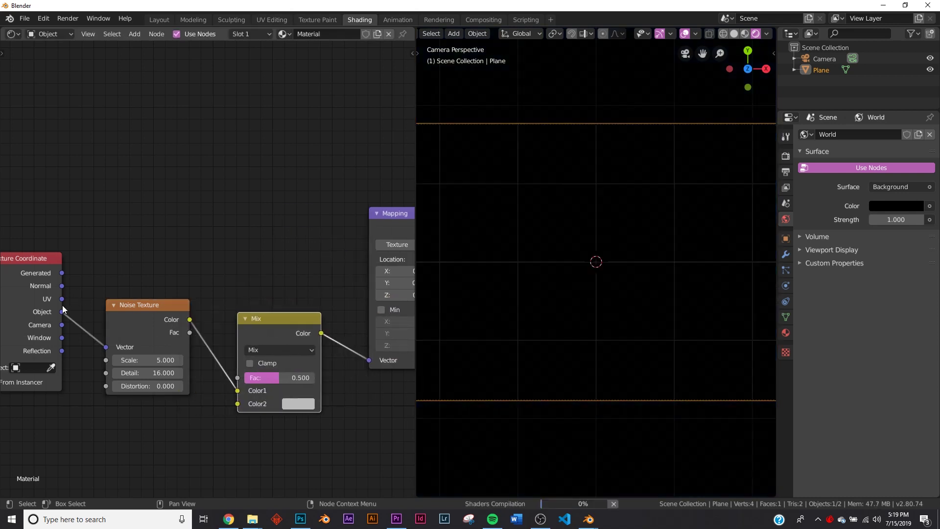
# - Link Texture Coordinate's Object output to the Mix node's Color2 input and move the new Noise Texture above that link
pyautogui.moveTo(61, 311); pyautogui.dragTo(212, 365)
pyautogui.moveTo(242, 405); pyautogui.dragTo(242, 406)
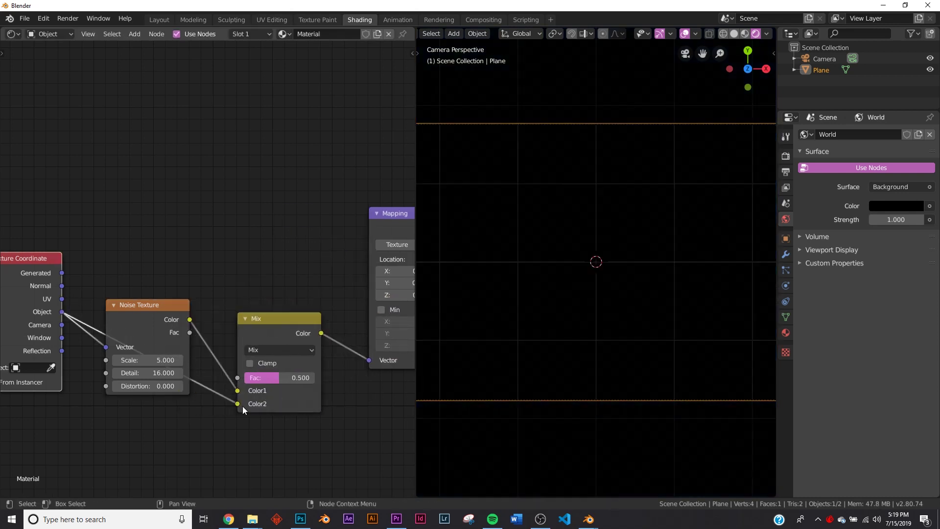
pyautogui.moveTo(137, 309); pyautogui.dragTo(154, 242)
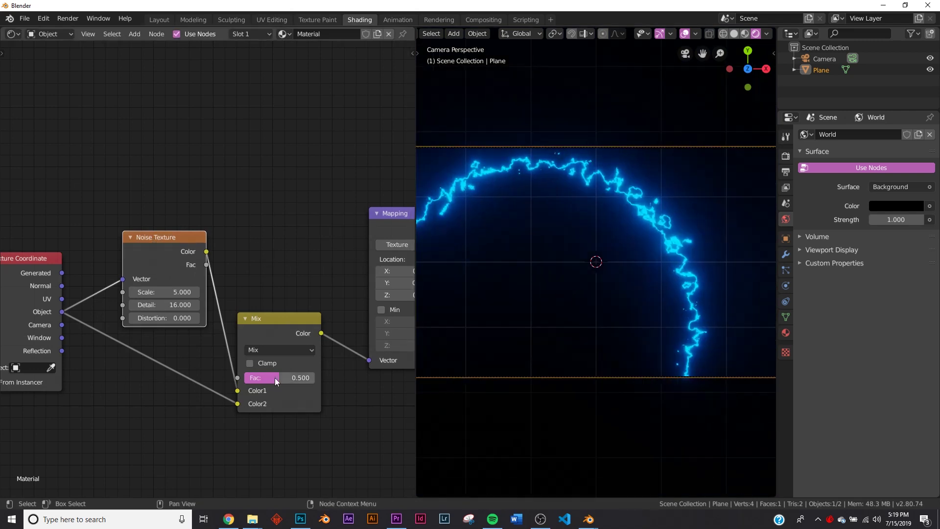
# - Try a Mix node factor of 1.000 and lower it to 0.710
pyautogui.moveTo(274, 378); pyautogui.dragTo(325, 377)
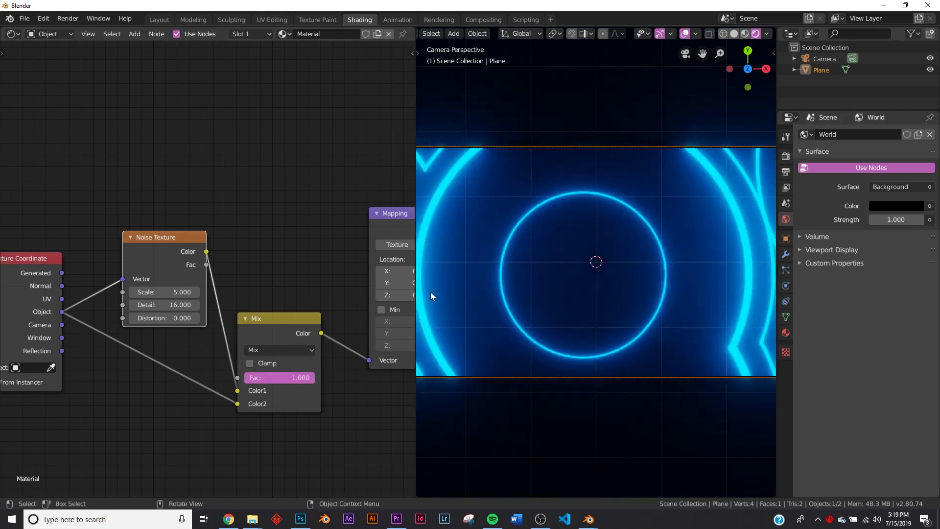
pyautogui.moveTo(307, 378); pyautogui.dragTo(295, 380)
# - Set the scale of the Noise Texture feeding the ColorRamp to 23.400
pyautogui.scroll(-3, 289, 298)
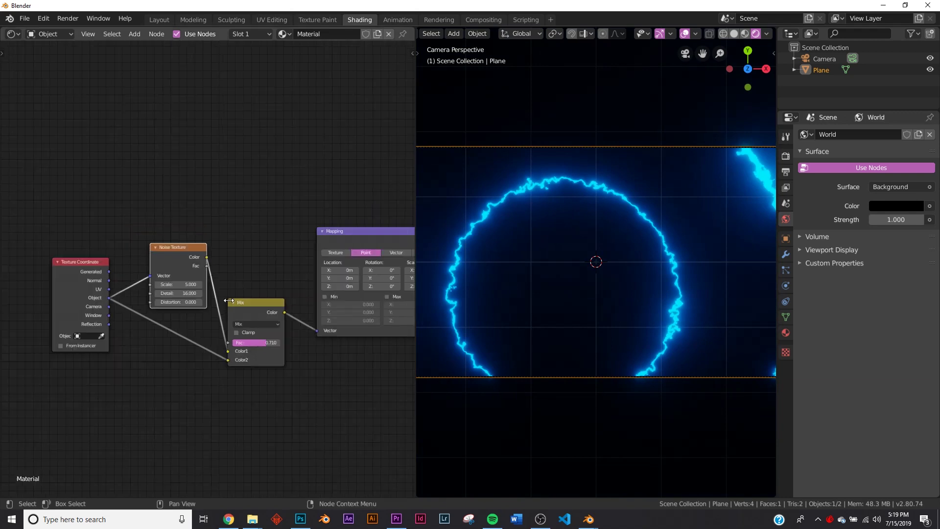
pyautogui.moveTo(289, 298); pyautogui.dragTo(76, 307, button='middle')
pyautogui.scroll(5, 125, 278)
pyautogui.moveTo(344, 278); pyautogui.dragTo(255, 266, button='middle')
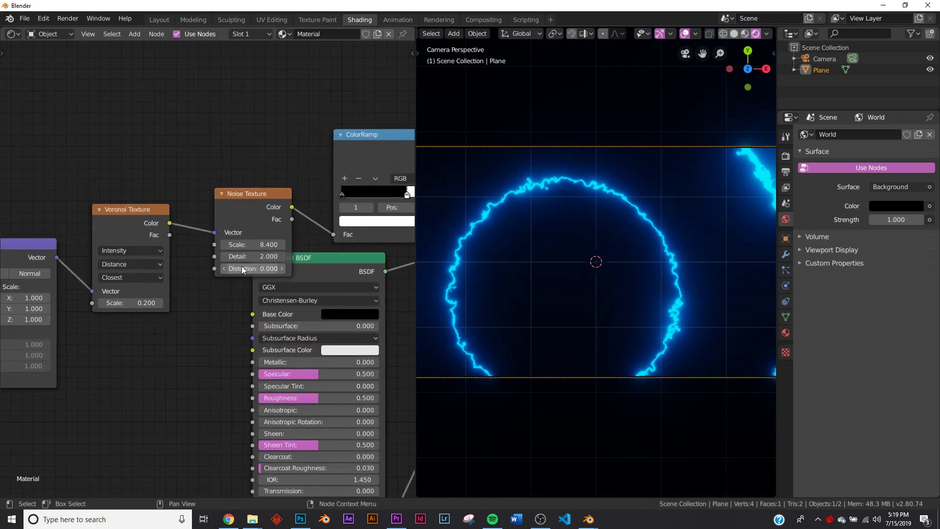
pyautogui.scroll(1, 255, 267)
pyautogui.moveTo(260, 243); pyautogui.dragTo(333, 243)
# - Try a Voronoi Texture scale of 1.700 and a different Noise Texture distortion, undoing both changes
pyautogui.moveTo(131, 309); pyautogui.dragTo(172, 309)
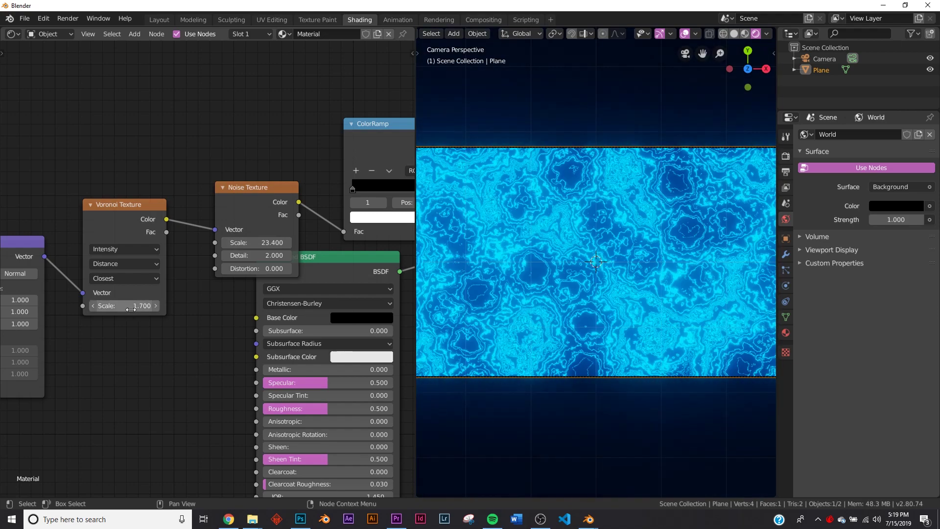
pyautogui.hotkey('ctrl', 'z')
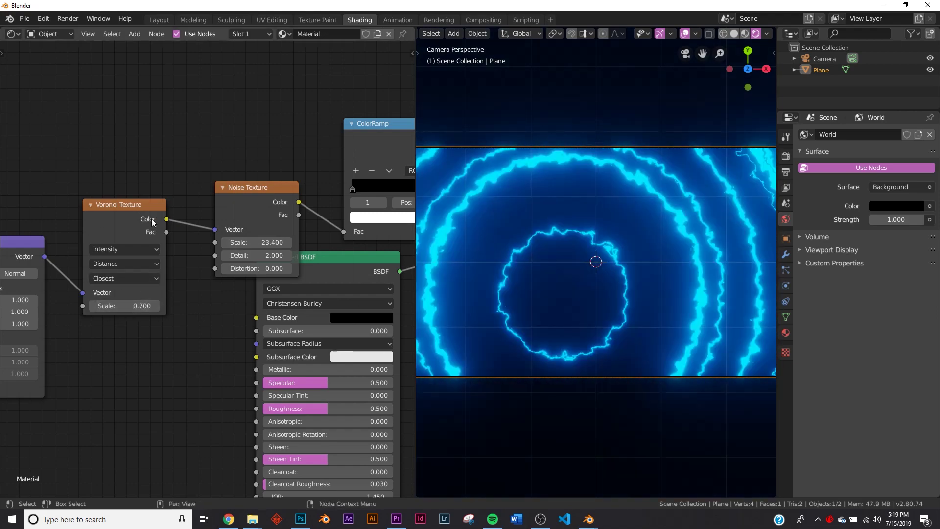
pyautogui.scroll(2, 151, 218)
pyautogui.moveTo(294, 268)
pyautogui.mouseDown()
pyautogui.moveTo(347, 268)
pyautogui.moveTo(296, 268)
pyautogui.mouseUp()
pyautogui.hotkey('ctrl', 'z')
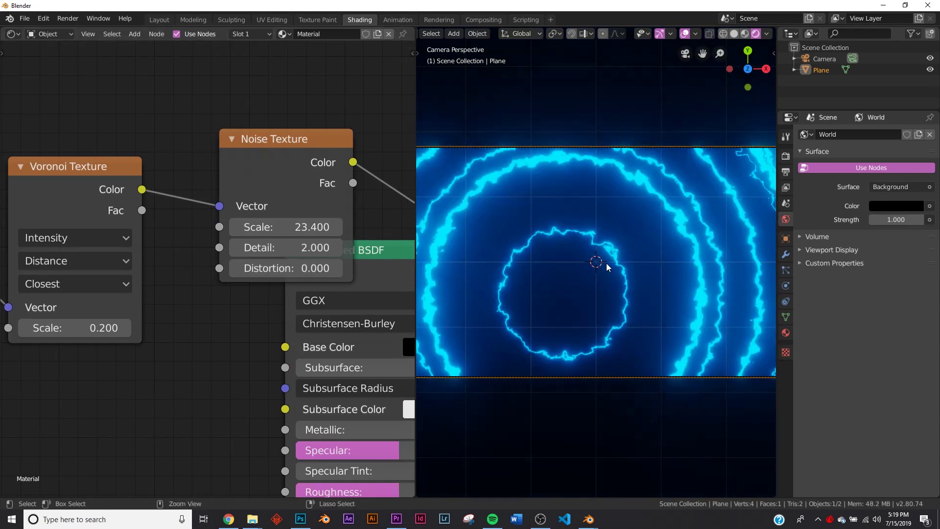
# - Set the distortion of the Noise Texture before the ColorRamp to 0.500
pyautogui.moveTo(366, 235); pyautogui.dragTo(266, 236, button='middle')
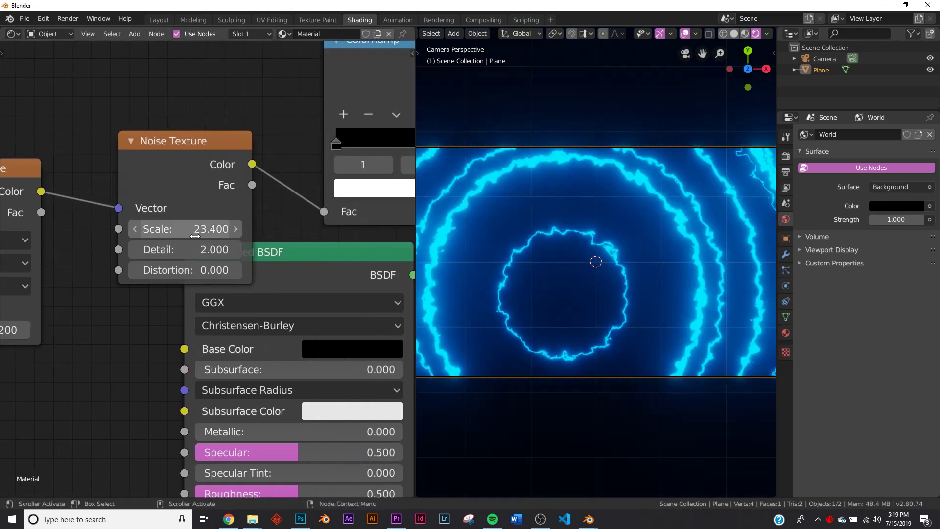
pyautogui.click(236, 270)
pyautogui.click(235, 270)
pyautogui.click(235, 270)
pyautogui.click(236, 270)
pyautogui.click(236, 270)
# - Shift the ring pattern horizontally by setting the Mapping node's X location to -0.4 m
pyautogui.moveTo(106, 285); pyautogui.dragTo(386, 269, button='middle')
pyautogui.moveTo(98, 302); pyautogui.dragTo(264, 283, button='middle')
pyautogui.moveTo(160, 283); pyautogui.dragTo(229, 251, button='middle')
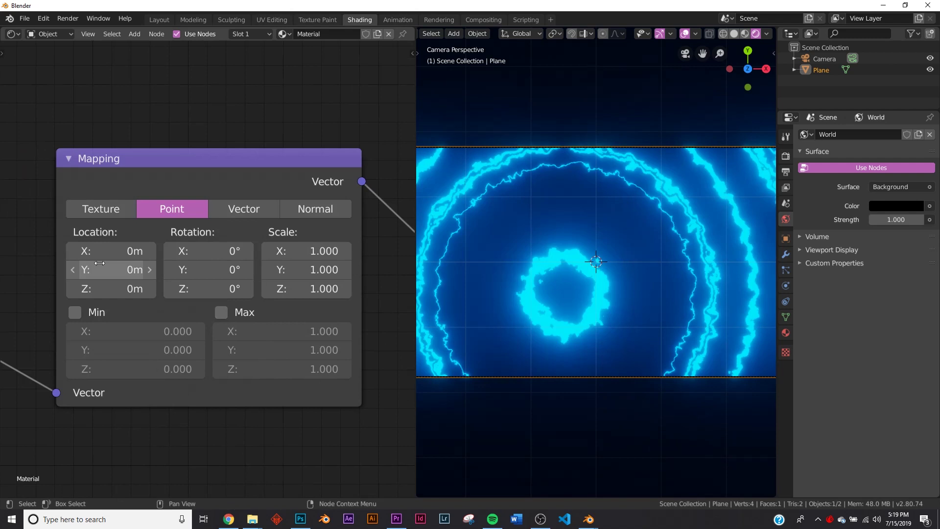
pyautogui.click(149, 251)
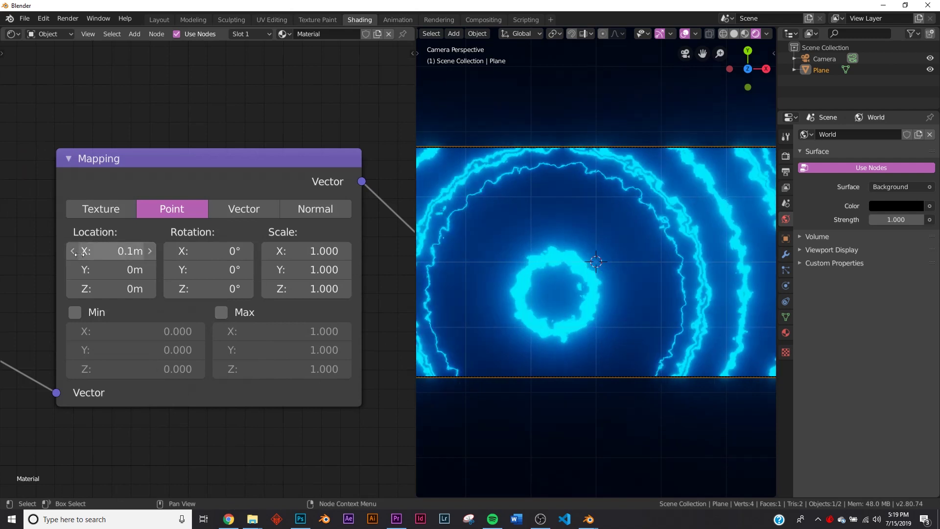
pyautogui.moveTo(79, 252); pyautogui.dragTo(69, 251)
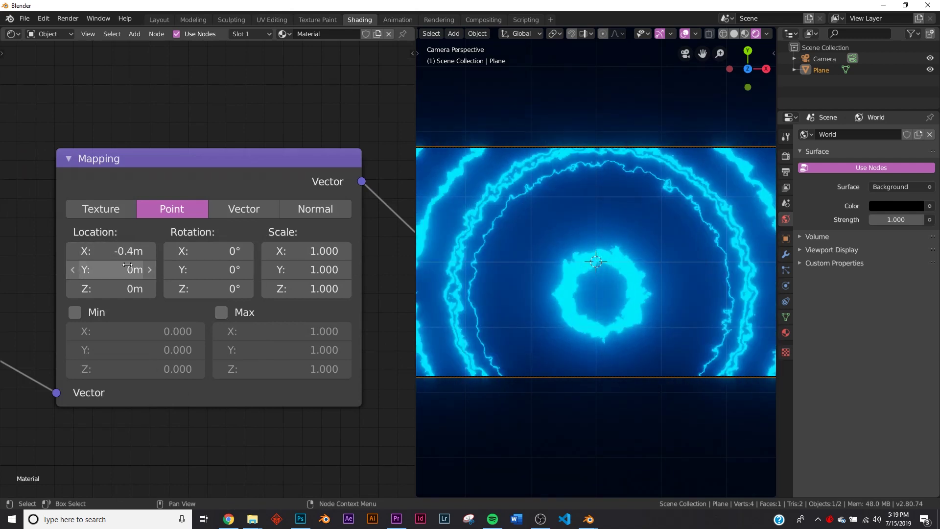
# - Centre the ring pattern vertically by setting the Mapping node's Y location to -0.3 m
pyautogui.click(146, 270)
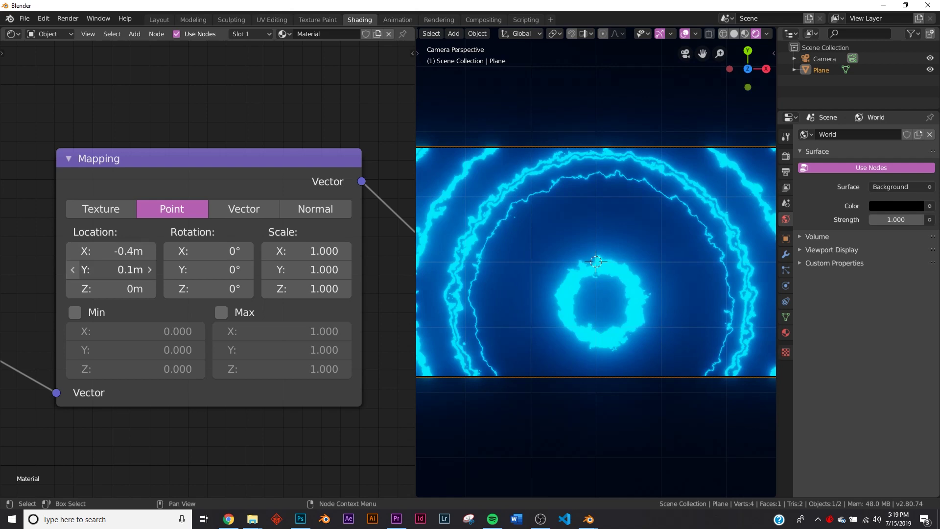
pyautogui.click(75, 270)
pyautogui.click(75, 269)
pyautogui.click(75, 269)
pyautogui.click(75, 270)
pyautogui.click(75, 269)
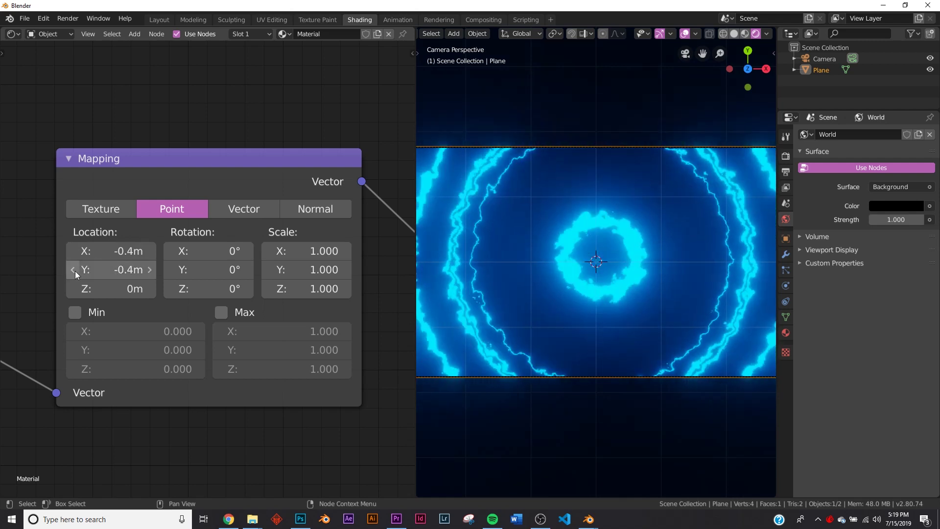
pyautogui.click(151, 269)
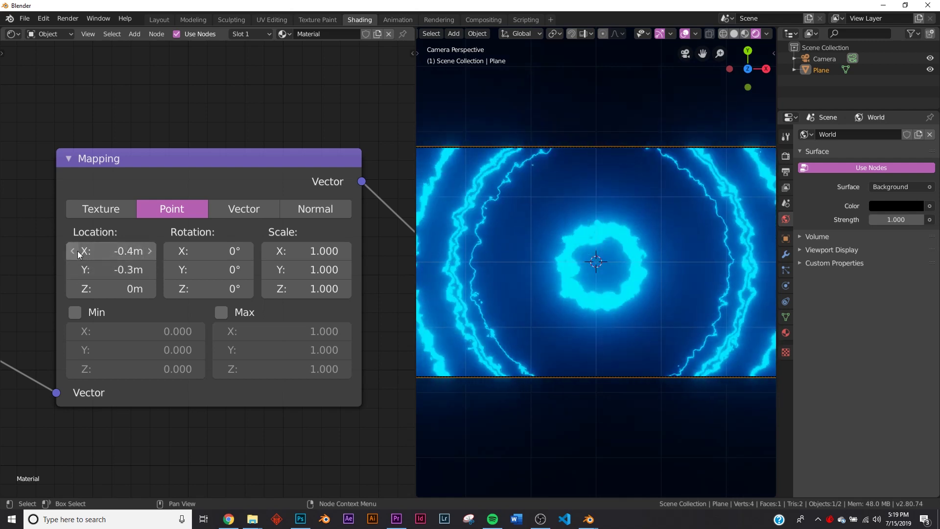
# - Fine-tune the horizontal centring by setting the Mapping node's X location to -0.3 m
pyautogui.click(76, 251)
pyautogui.click(152, 255)
pyautogui.click(151, 254)
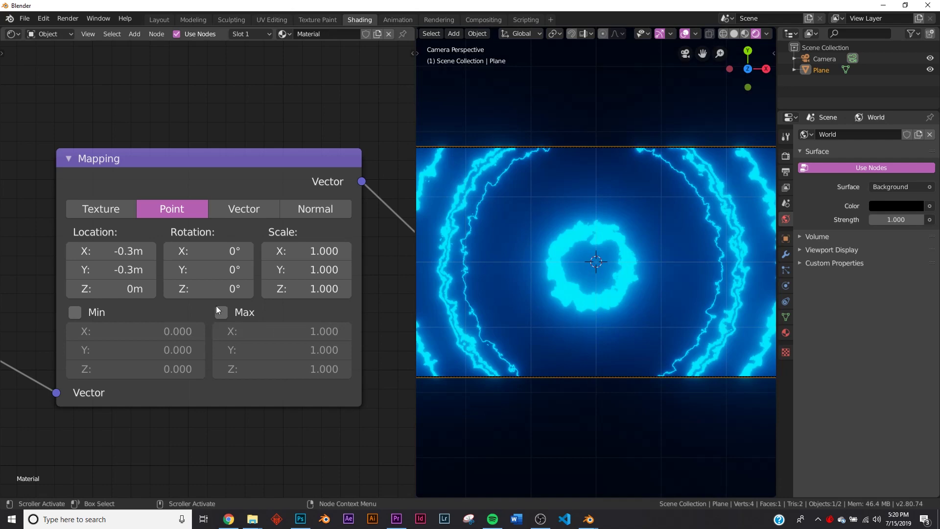
# - Raise the distortion of the Noise Texture before the ColorRamp to 1.100
pyautogui.scroll(-13, 371, 313)
pyautogui.moveTo(299, 295); pyautogui.dragTo(89, 290, button='middle')
pyautogui.scroll(12, 172, 243)
pyautogui.moveTo(171, 243); pyautogui.dragTo(241, 352, button='middle')
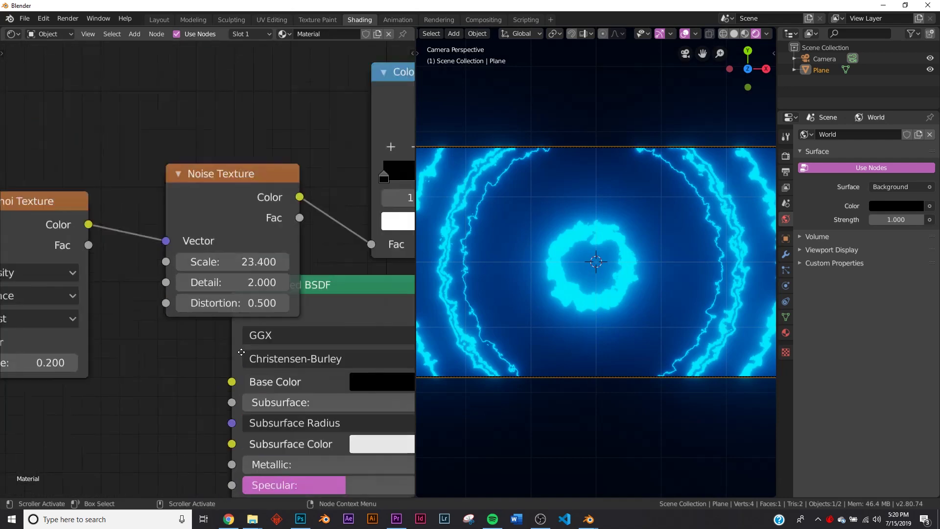
pyautogui.scroll(1, 241, 352)
pyautogui.moveTo(249, 323)
pyautogui.mouseDown()
pyautogui.moveTo(279, 323)
pyautogui.moveTo(211, 323)
pyautogui.moveTo(301, 323)
pyautogui.moveTo(253, 323)
pyautogui.mouseUp()
pyautogui.scroll(1, 245, 323)
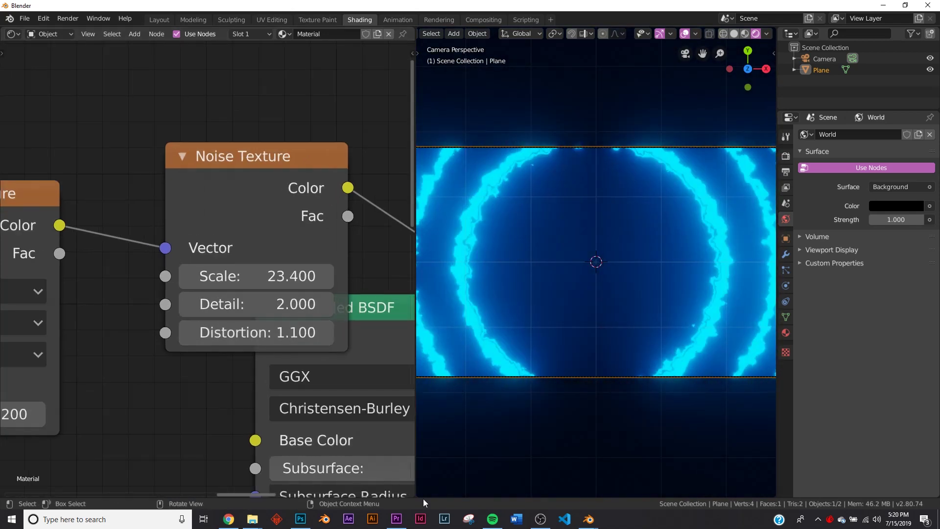
# - Split off a strip beneath the 3D viewport as a Timeline editor and lower the Noise Texture's distortion to 0.100
pyautogui.moveTo(417, 494); pyautogui.dragTo(421, 465)
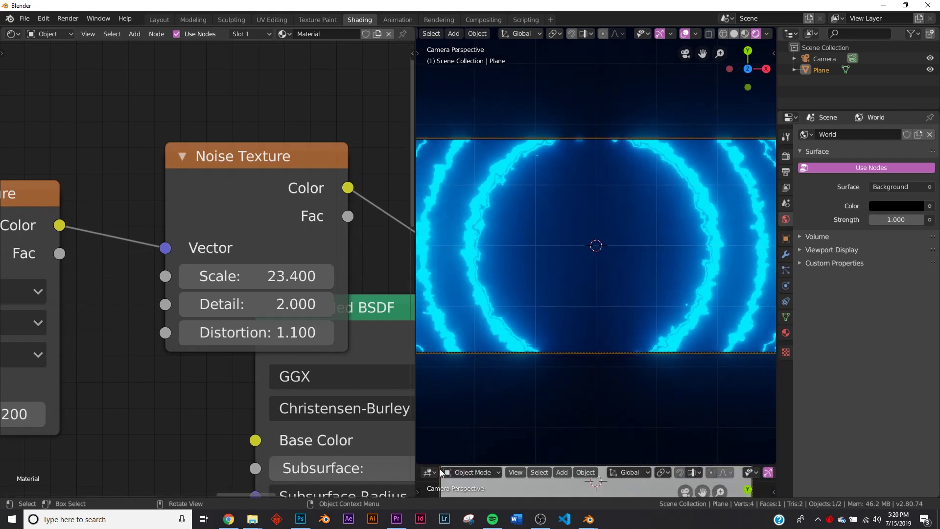
pyautogui.moveTo(273, 340); pyautogui.dragTo(252, 340)
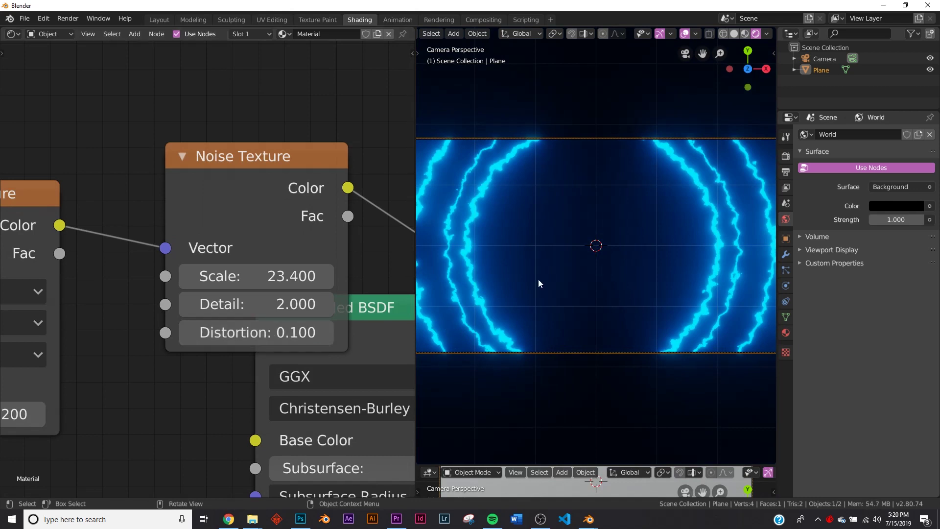
pyautogui.click(427, 471)
pyautogui.click(591, 386)
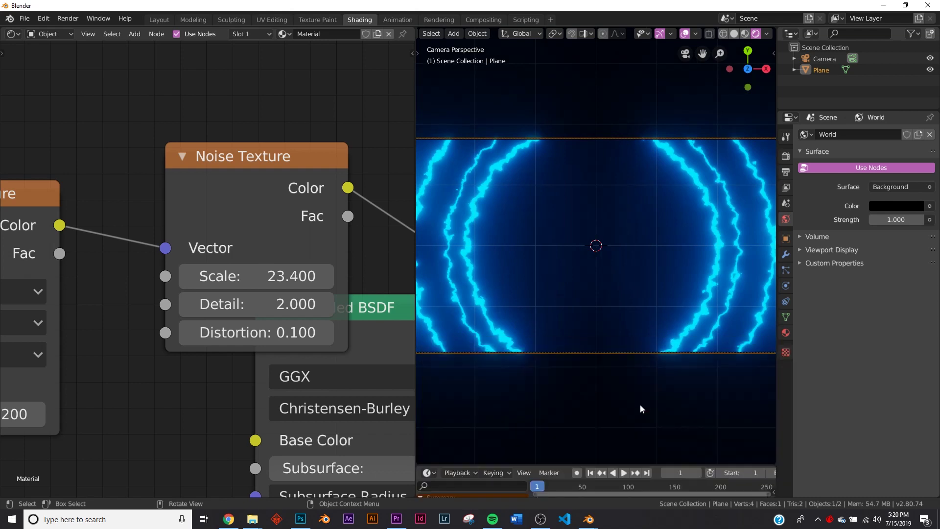
# - Set the animation's end frame to 120 and make the timeline area taller
pyautogui.scroll(-2, 760, 474)
pyautogui.click(749, 471)
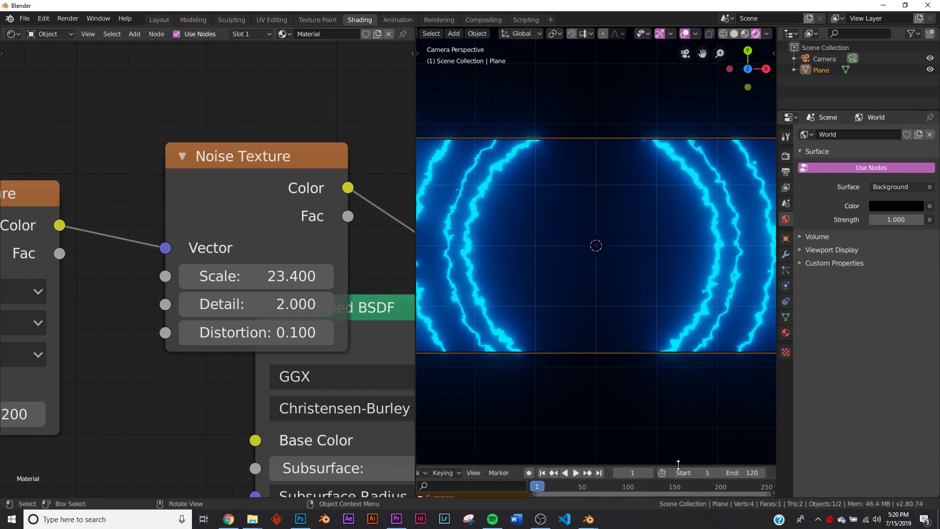
pyautogui.moveTo(678, 464); pyautogui.dragTo(675, 435)
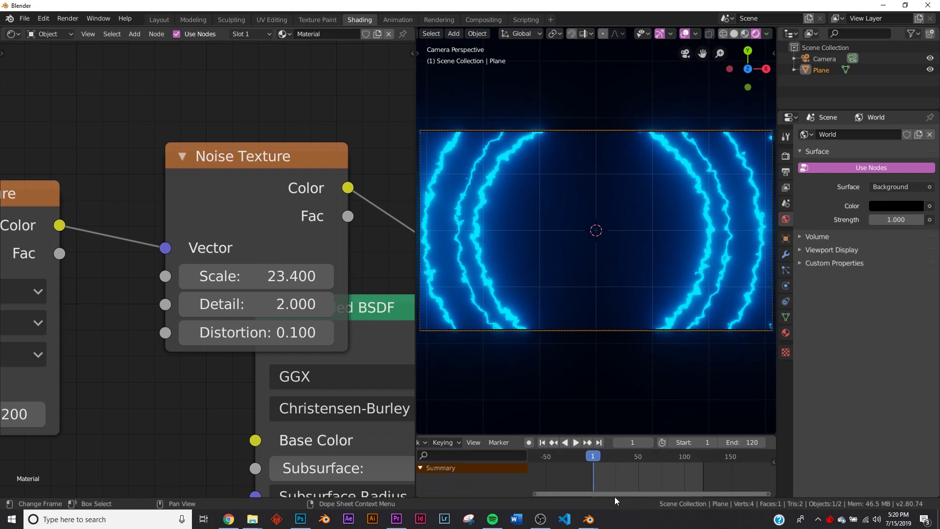
# - Set the Noise Texture's distortion to 0.400 and insert a keyframe for it at frame 1
pyautogui.rightClick(225, 334)
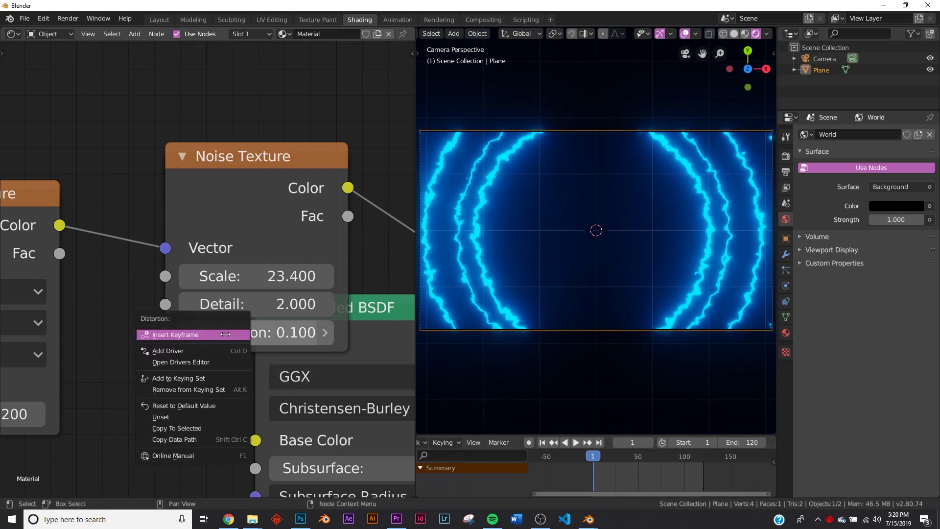
pyautogui.click(331, 333)
pyautogui.click(331, 333)
pyautogui.click(332, 333)
pyautogui.rightClick(267, 339)
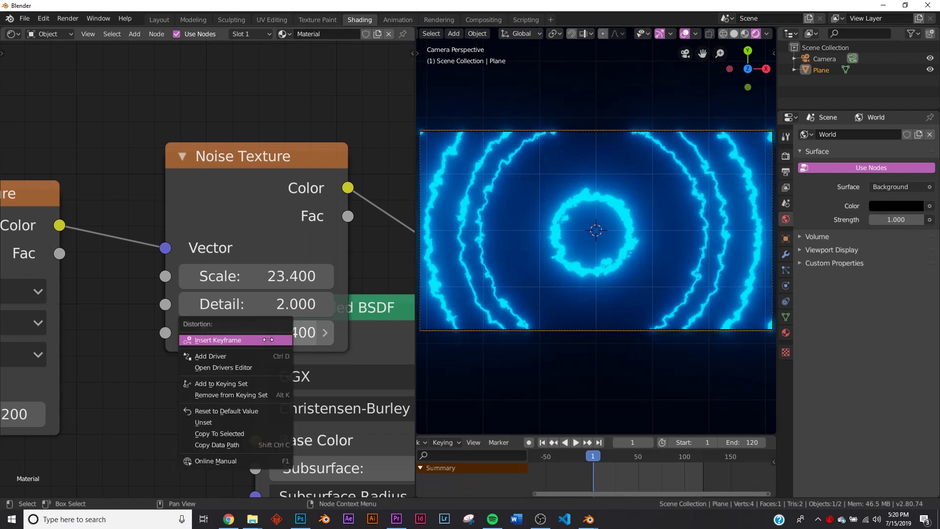
pyautogui.click(267, 339)
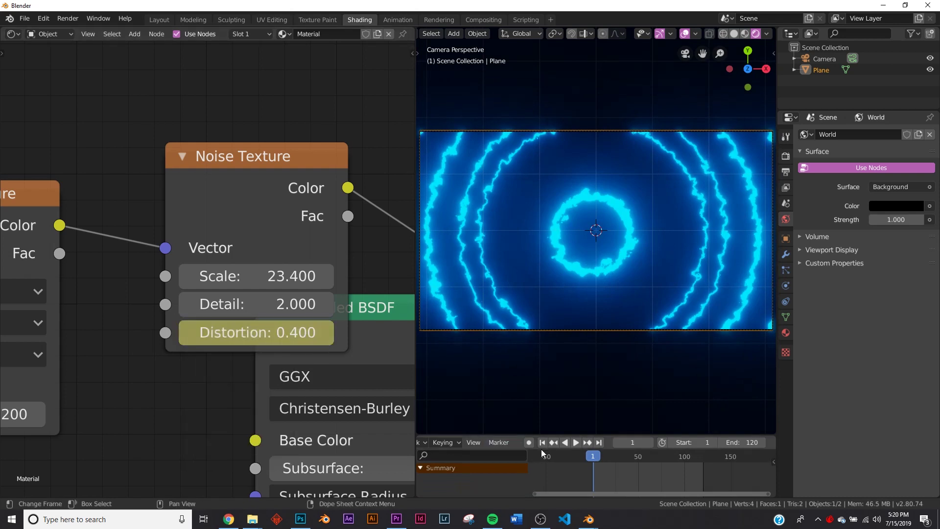
# - Go to frame 120, set the Noise Texture's distortion to 3.900 and insert a keyframe
pyautogui.click(599, 442)
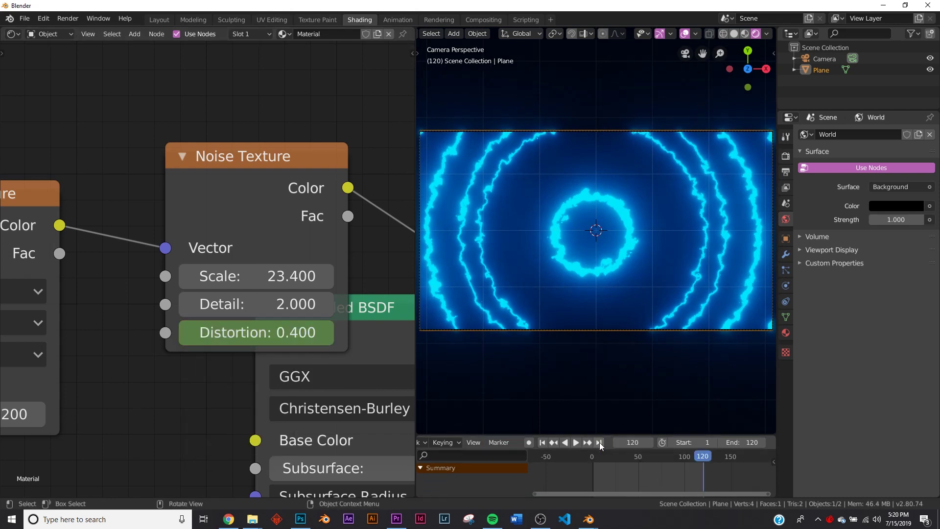
pyautogui.moveTo(257, 333); pyautogui.dragTo(428, 332)
pyautogui.rightClick(301, 335)
pyautogui.click(301, 335)
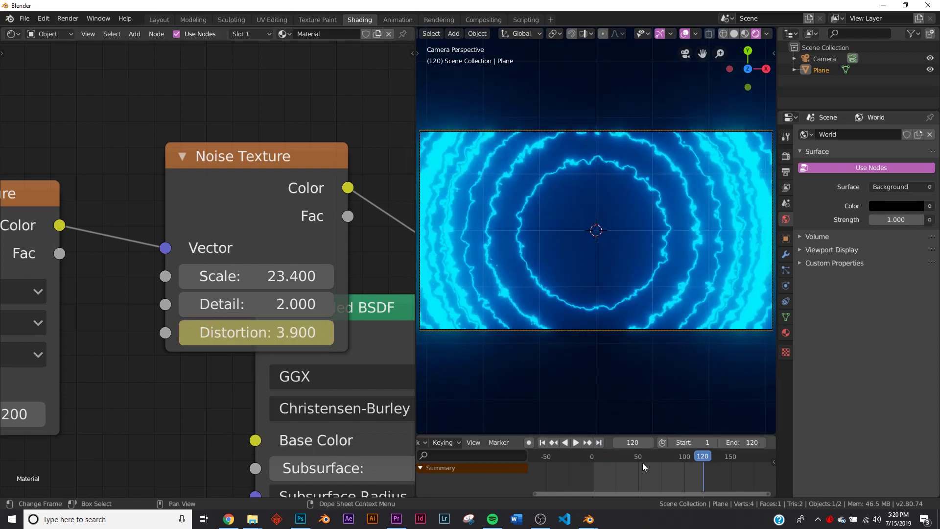
# - Preview the distortion animation, return to frame 1 and clear the distortion's keyframes
pyautogui.click(578, 442)
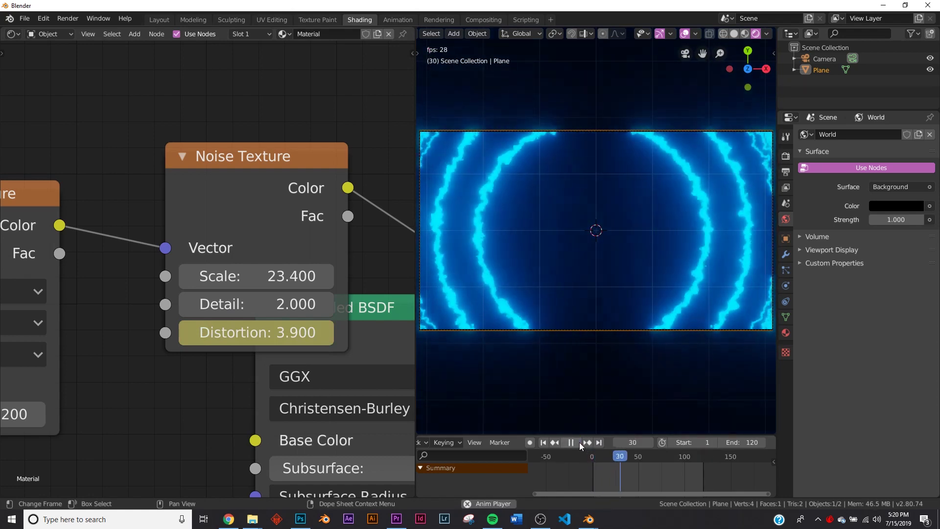
pyautogui.click(571, 442)
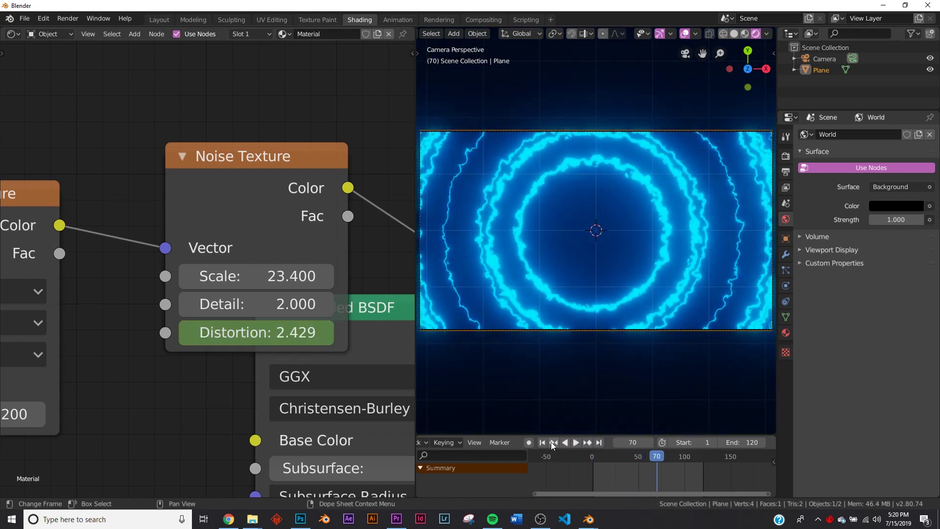
pyautogui.click(542, 442)
pyautogui.rightClick(257, 333)
pyautogui.click(230, 342)
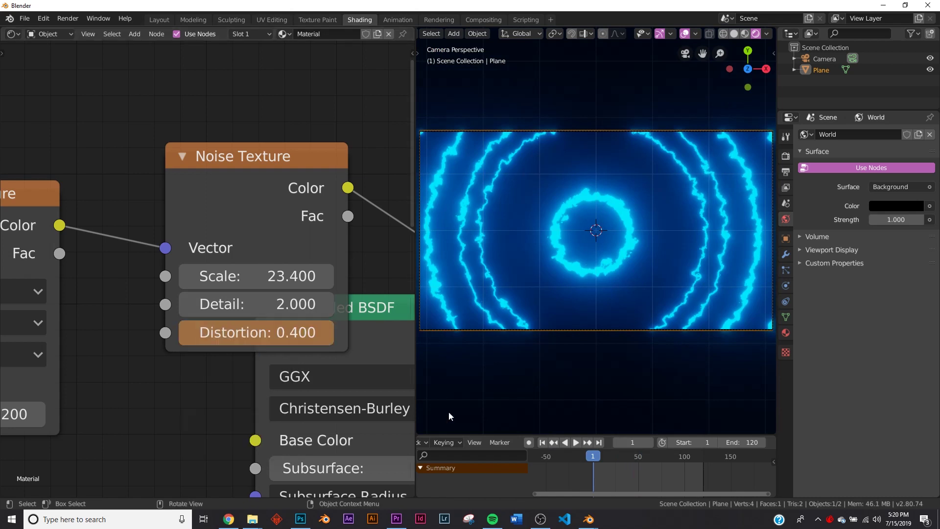
pyautogui.rightClick(257, 334)
pyautogui.click(256, 343)
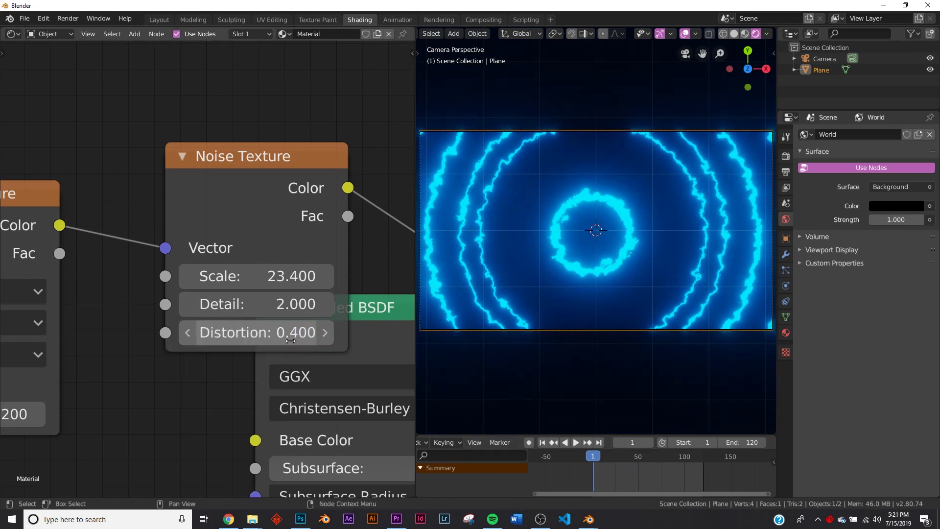
# - Keyframe the Noise Texture's distortion at 0.400 on frame 1 and at 9.700 on frame 120
pyautogui.rightClick(278, 337)
pyautogui.click(278, 337)
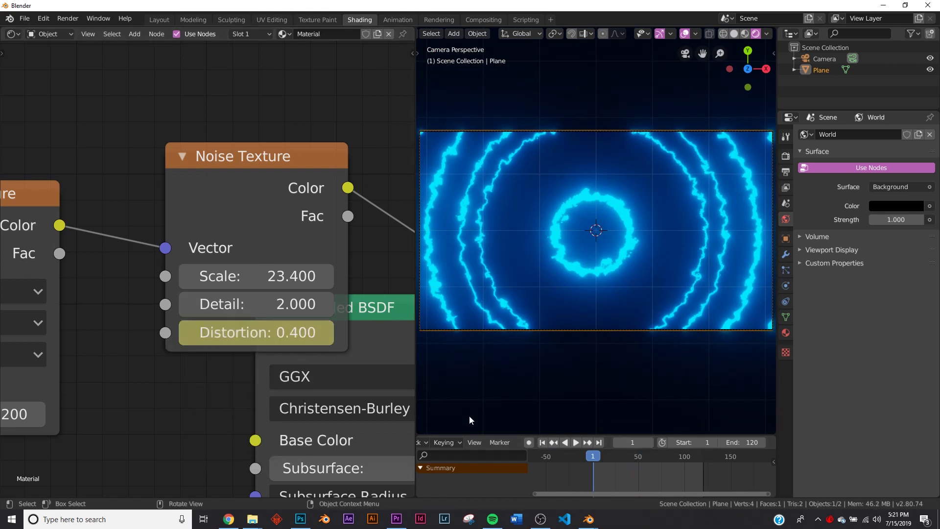
pyautogui.click(599, 442)
pyautogui.moveTo(286, 337); pyautogui.dragTo(431, 337)
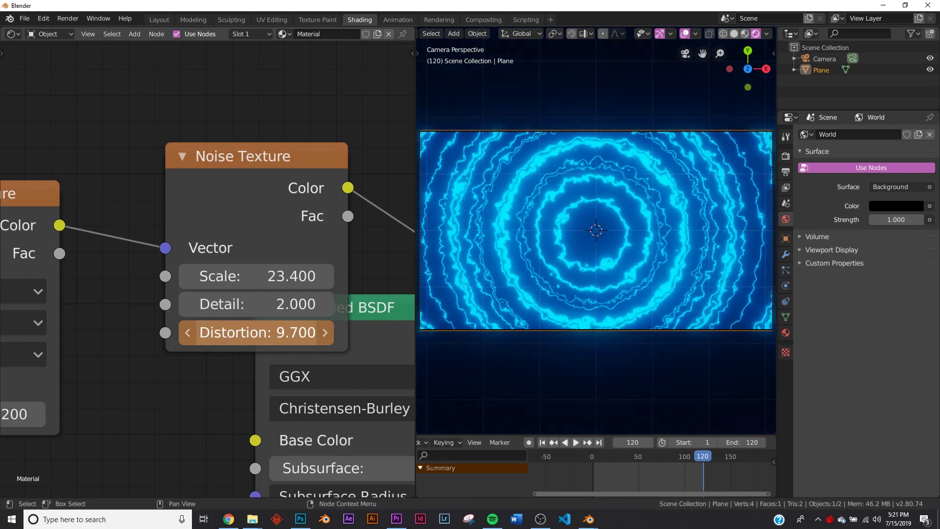
pyautogui.rightClick(285, 337)
pyautogui.click(285, 337)
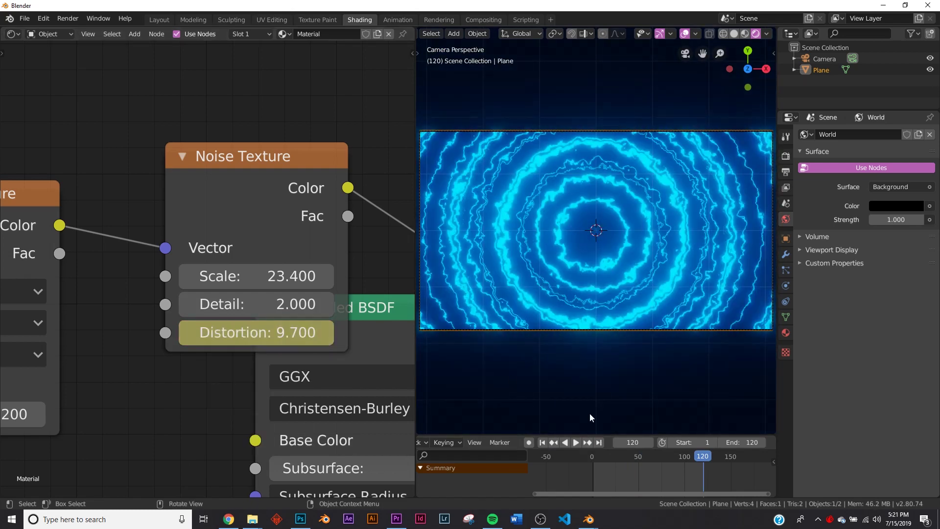
# - Play the animation and switch to the Layout workspace with rendered viewport shading
pyautogui.click(576, 442)
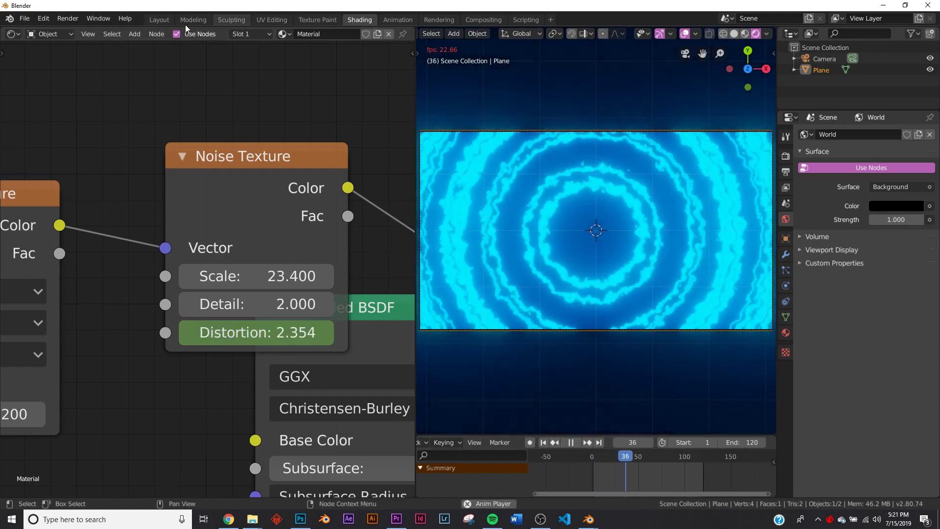
pyautogui.click(162, 21)
pyautogui.press('z')
pyautogui.click(516, 207)
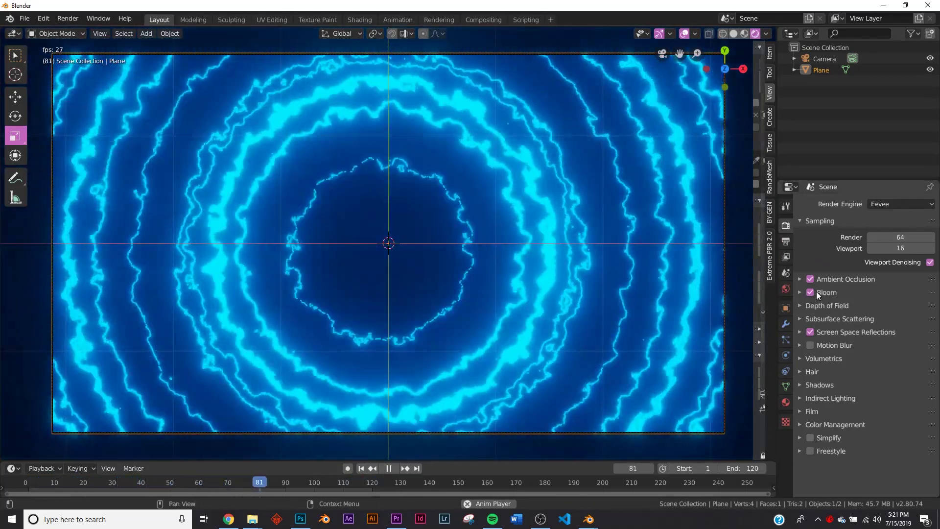
# - Compare the rings with and without Bloom, keep Bloom enabled and set its intensity to 0.315
pyautogui.click(809, 292)
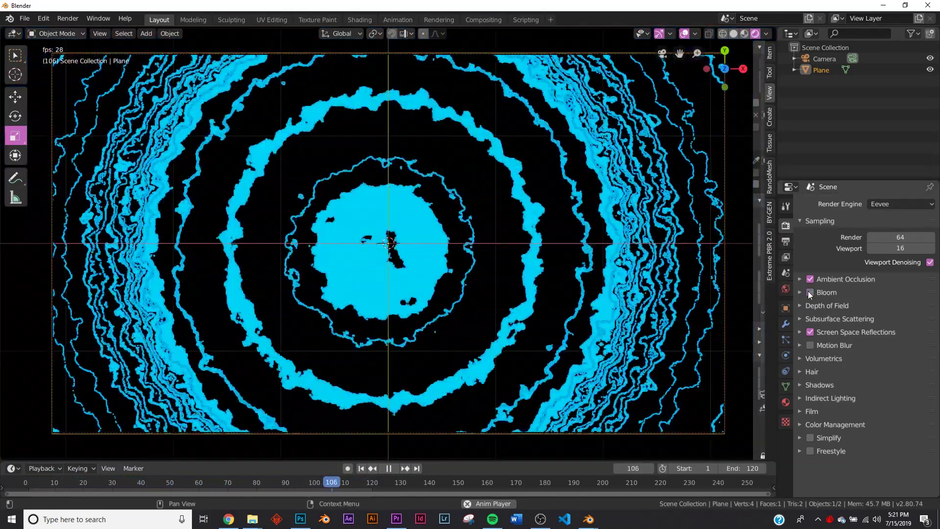
pyautogui.click(810, 292)
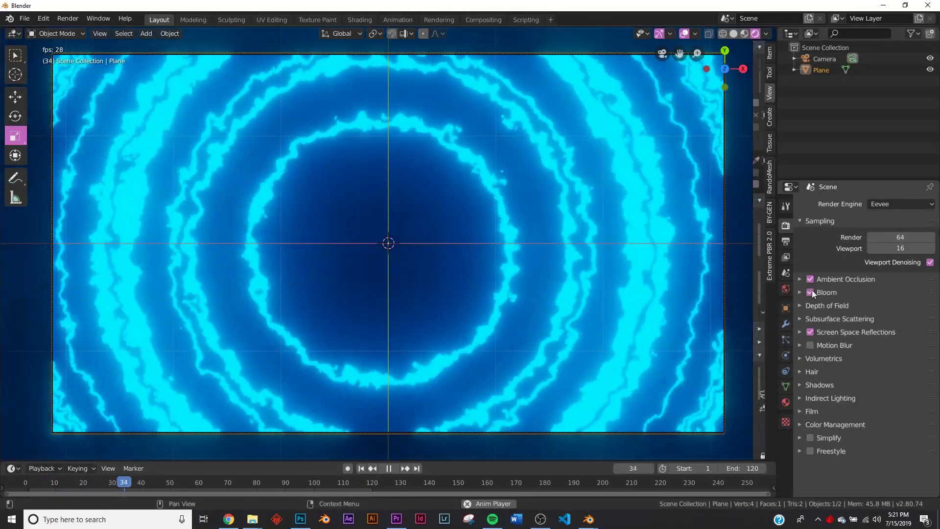
pyautogui.click(826, 293)
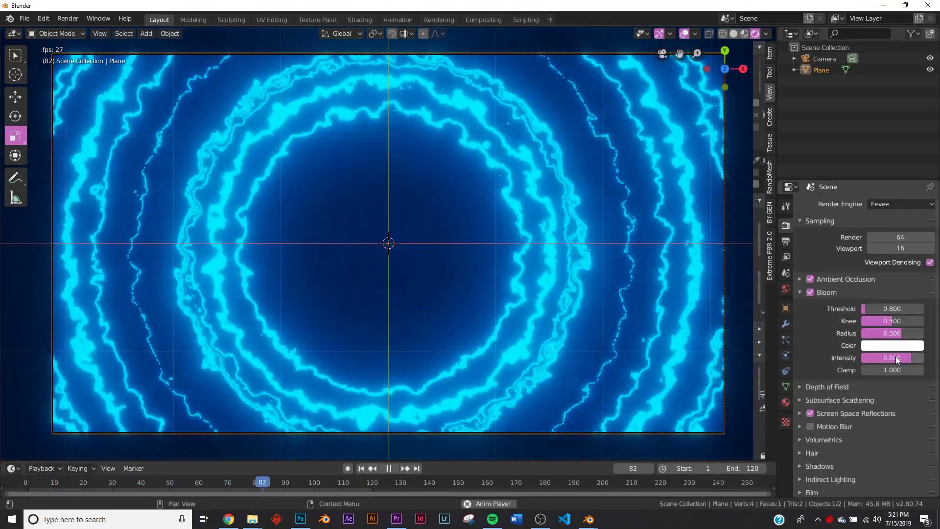
pyautogui.moveTo(896, 357)
pyautogui.mouseDown()
pyautogui.moveTo(840, 357)
pyautogui.moveTo(880, 358)
pyautogui.mouseUp()
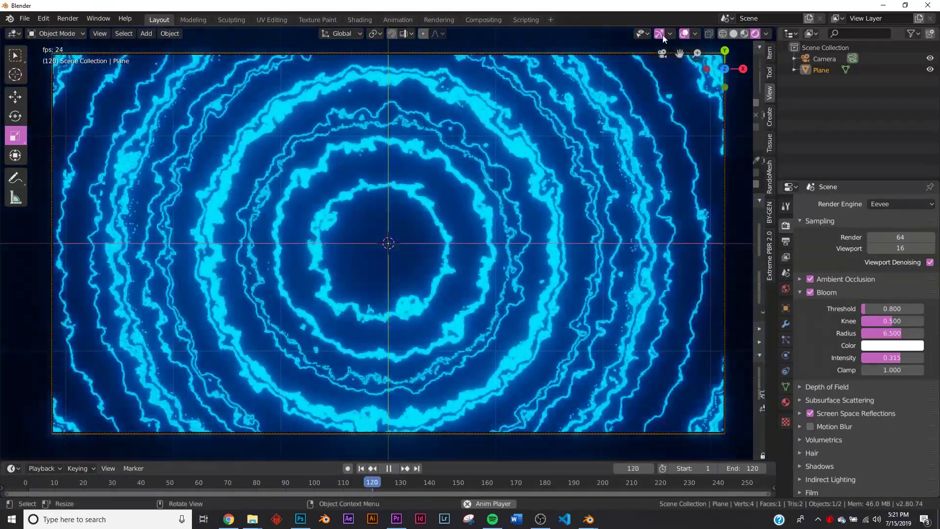
# - Hide the viewport gizmos and overlays and stop the animation playback
pyautogui.click(662, 35)
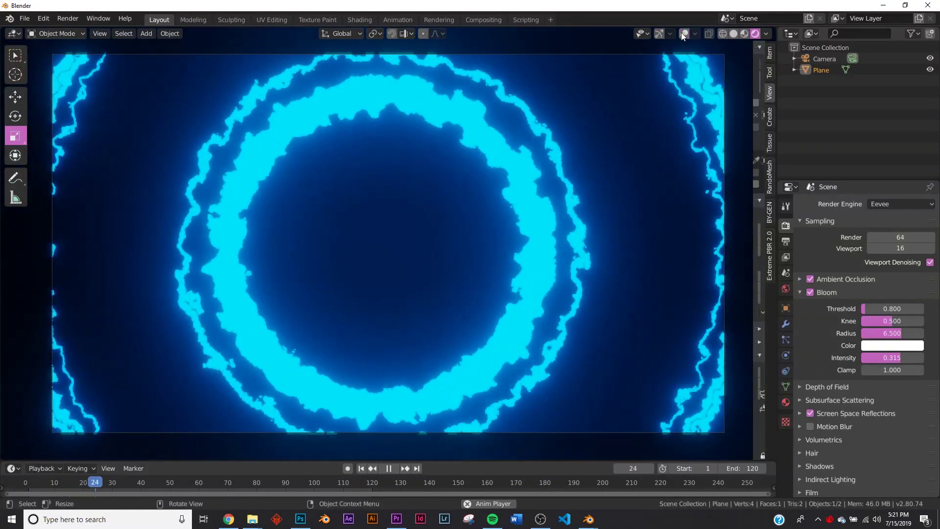
pyautogui.click(681, 33)
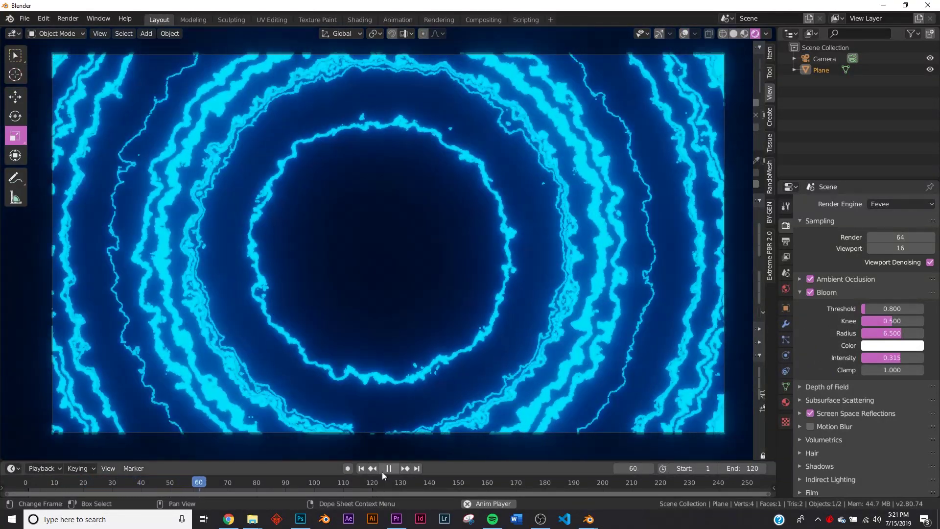
pyautogui.click(389, 468)
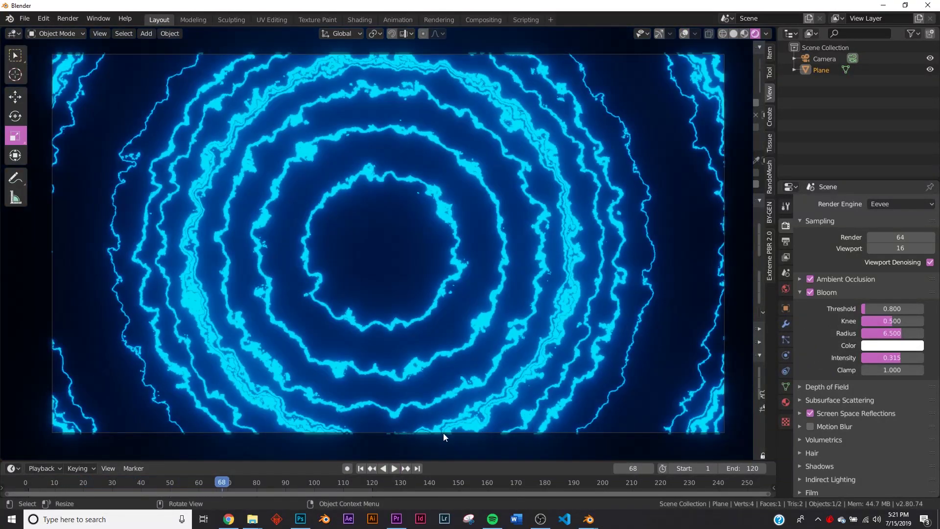
# - Set the render output's file format to FFmpeg video
pyautogui.click(785, 242)
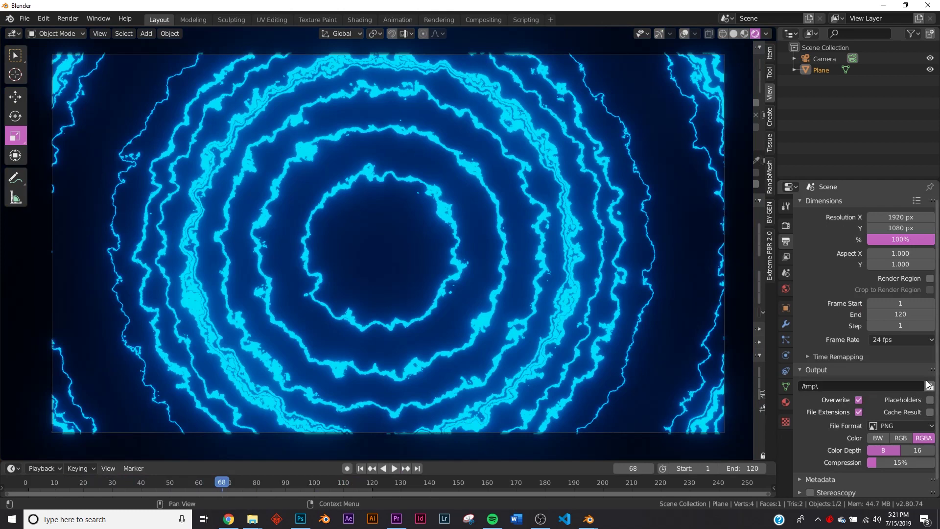
pyautogui.click(904, 424)
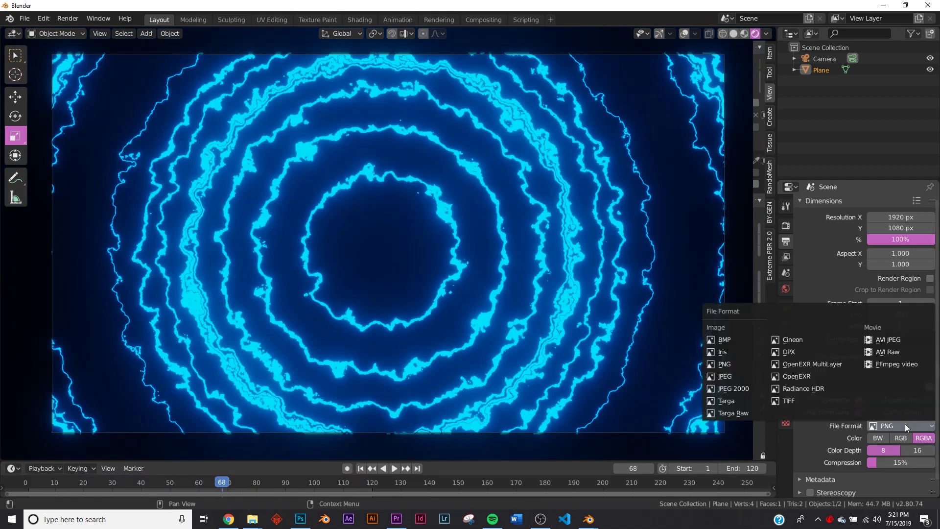
pyautogui.click(891, 368)
pyautogui.scroll(-6, 832, 441)
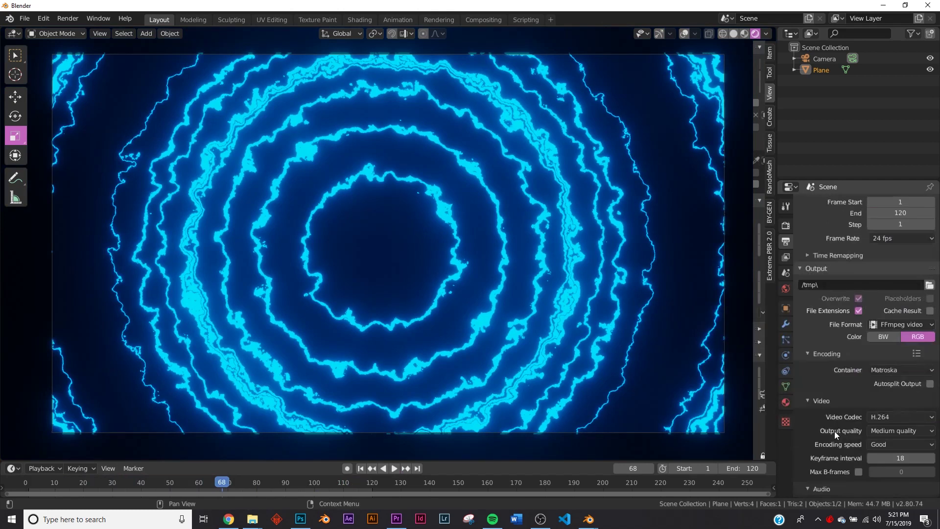
# - Configure the video encoding with an MPEG-4 container and High quality output
pyautogui.click(898, 350)
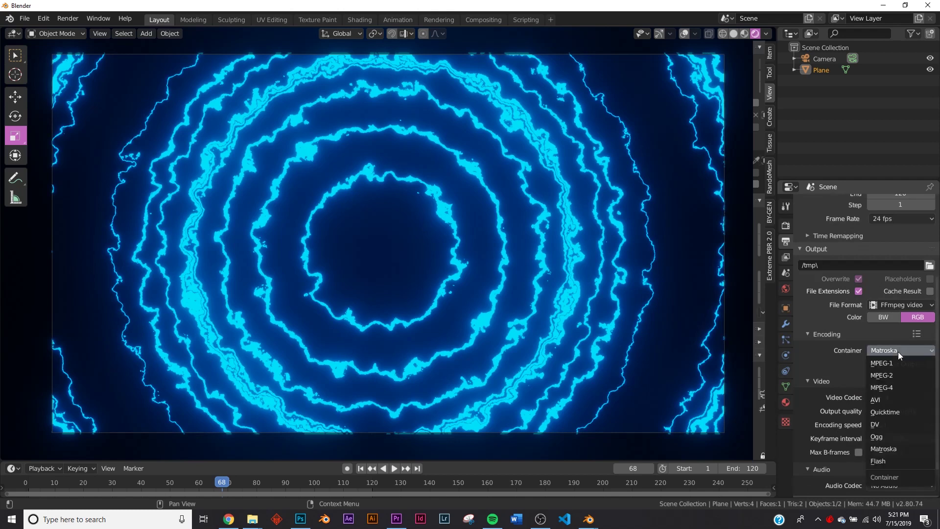
pyautogui.click(898, 389)
pyautogui.click(898, 411)
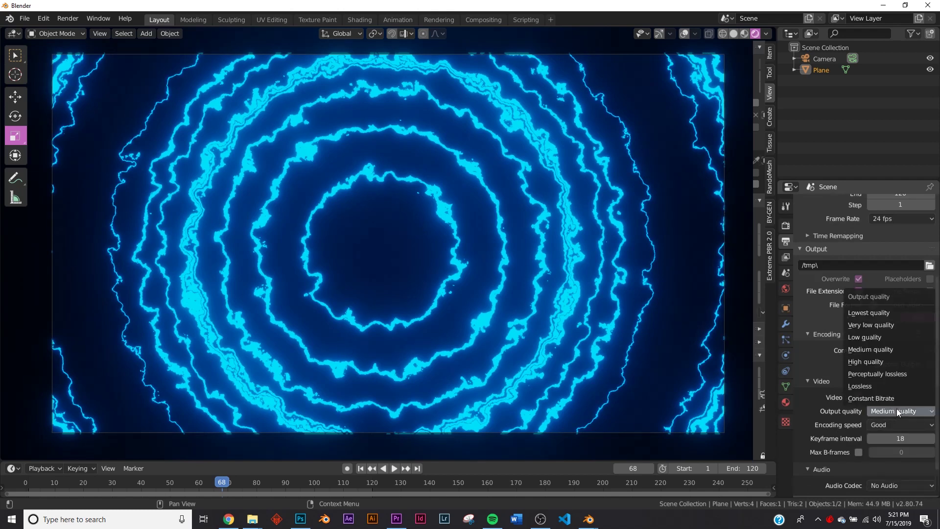
pyautogui.click(870, 360)
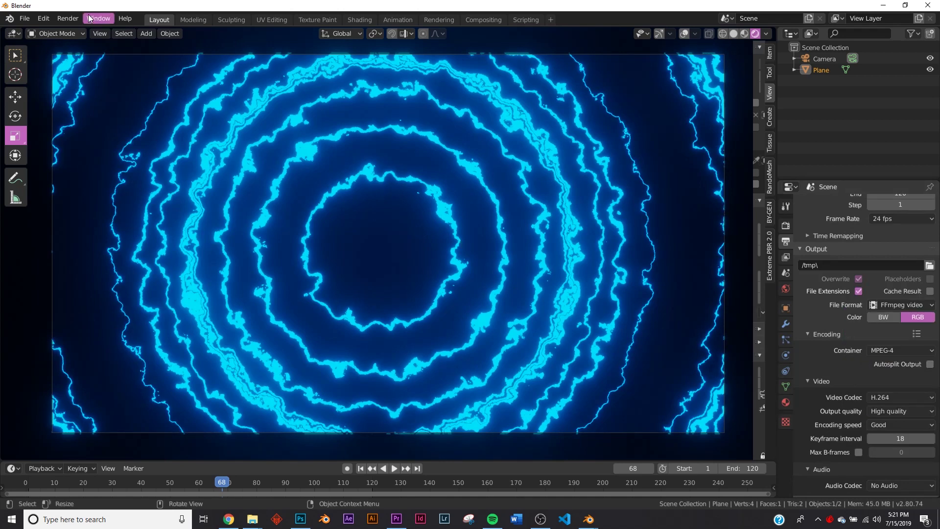
# - Locate the Render Animation command without starting a render, and replay the animation in the viewport
pyautogui.click(67, 18)
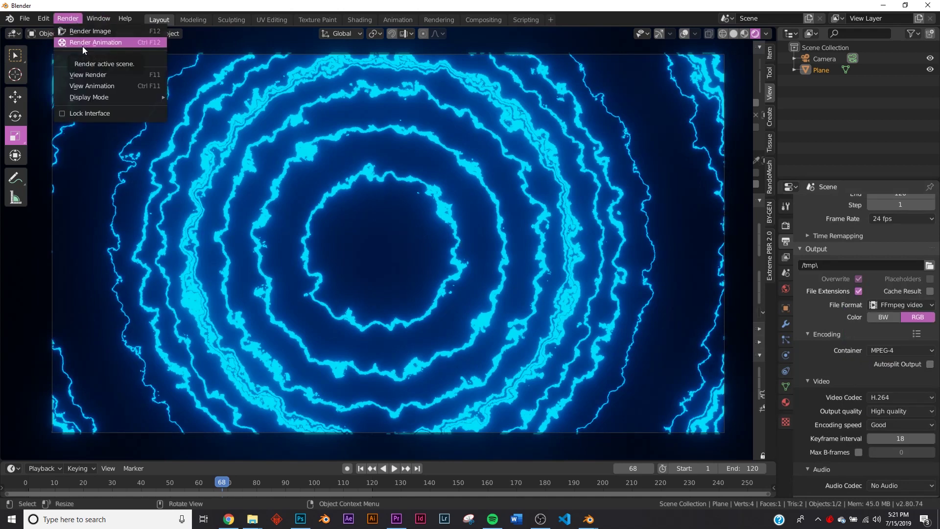
pyautogui.click(393, 467)
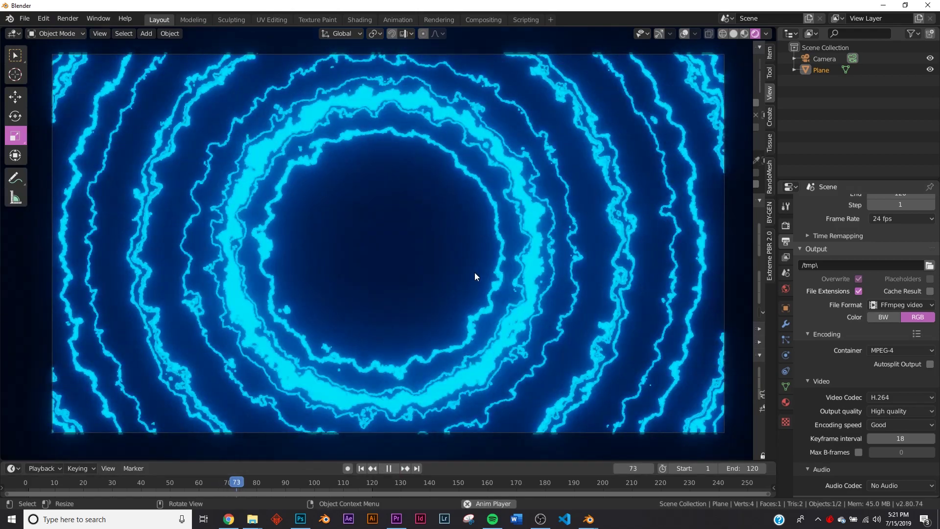